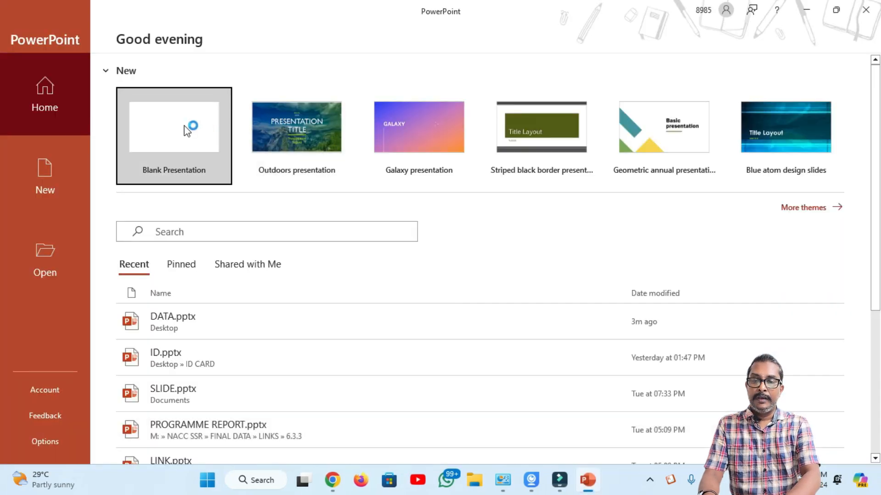
- Create a blank presentation and delete all placeholders from the first slide
left_click(185, 131)
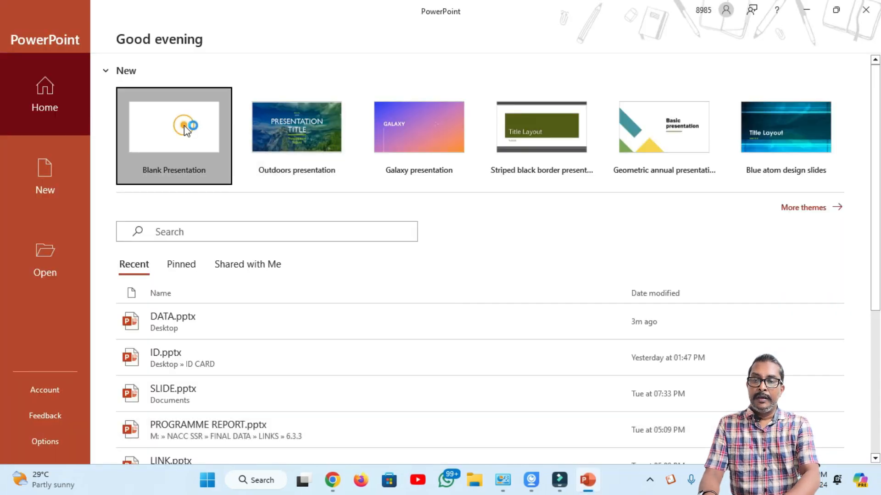
key("ctrl+a")
key("Delete")
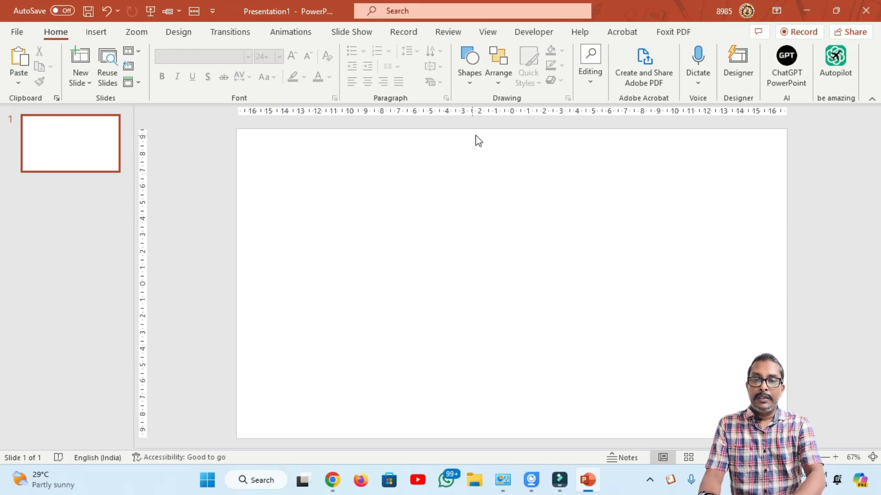
- Draw a rectangle covering the whole slide, about 33.87 cm wide and 19.05 cm high
left_click(468, 78)
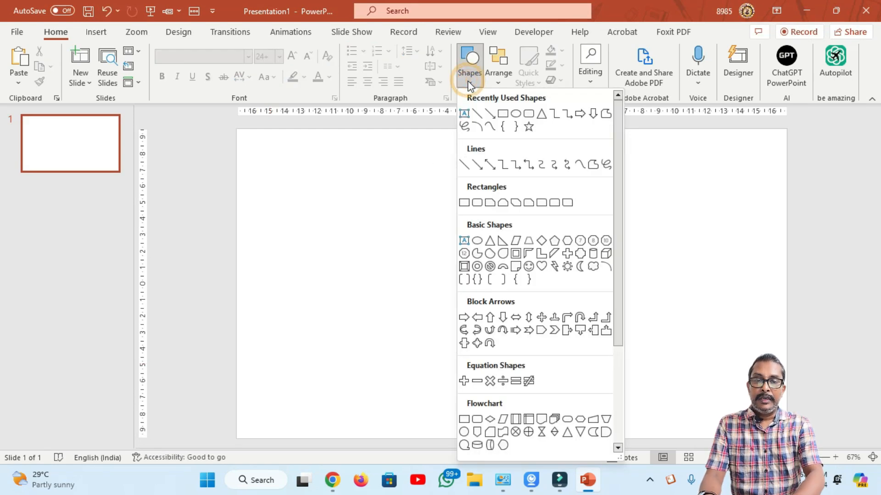
left_click(500, 113)
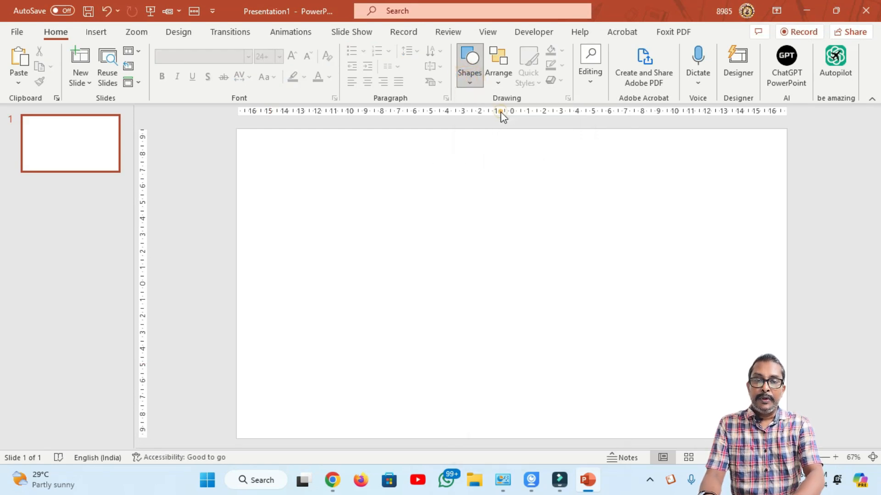
right_click(235, 129)
left_click(236, 128)
left_click_drag(235, 129, 787, 439)
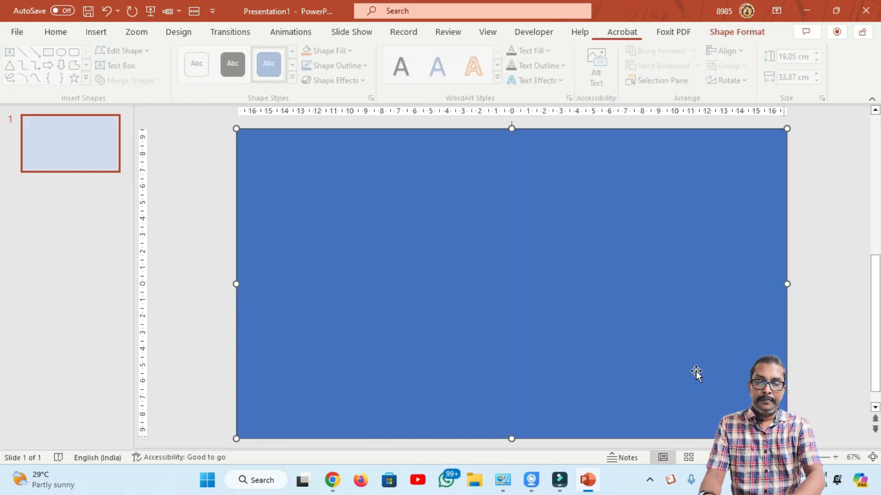
- Fill the full-slide rectangle with light grey from the theme colors and remove its outline
left_click(354, 52)
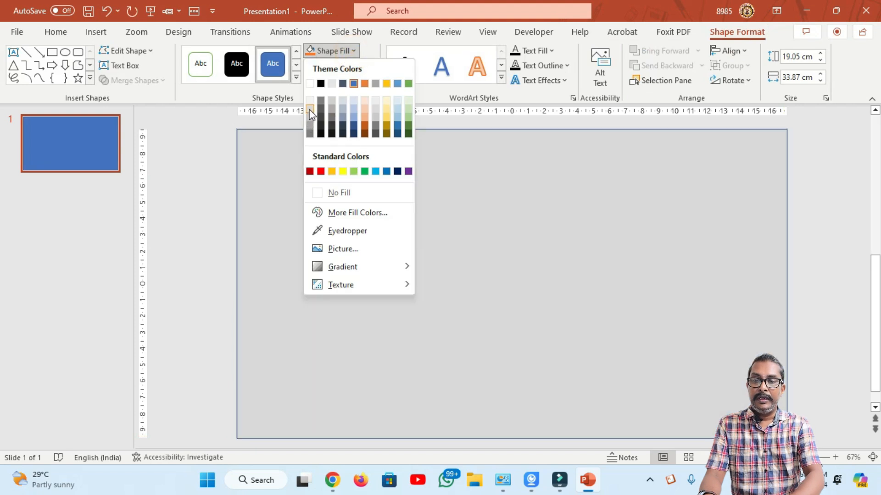
left_click(309, 109)
left_click(368, 66)
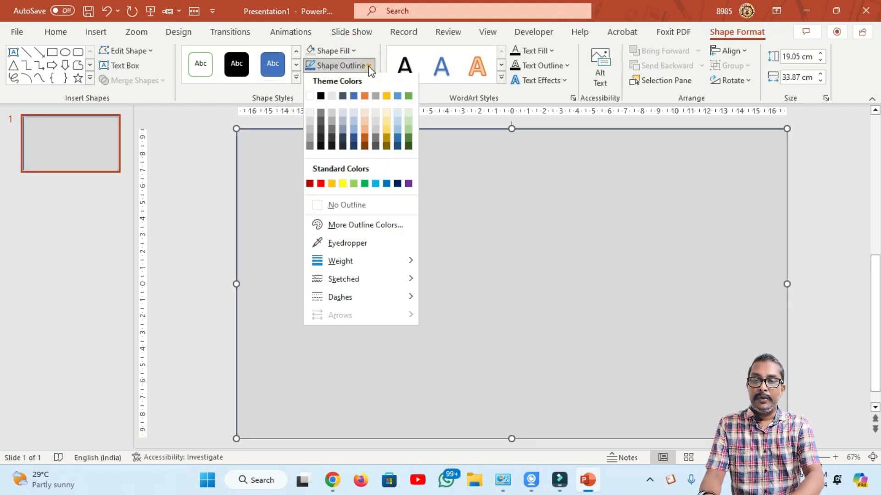
left_click(335, 203)
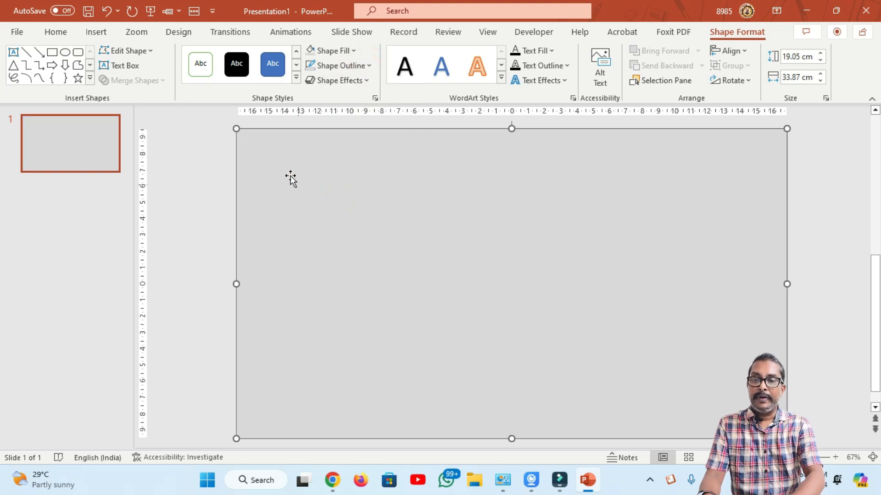
left_click(223, 172)
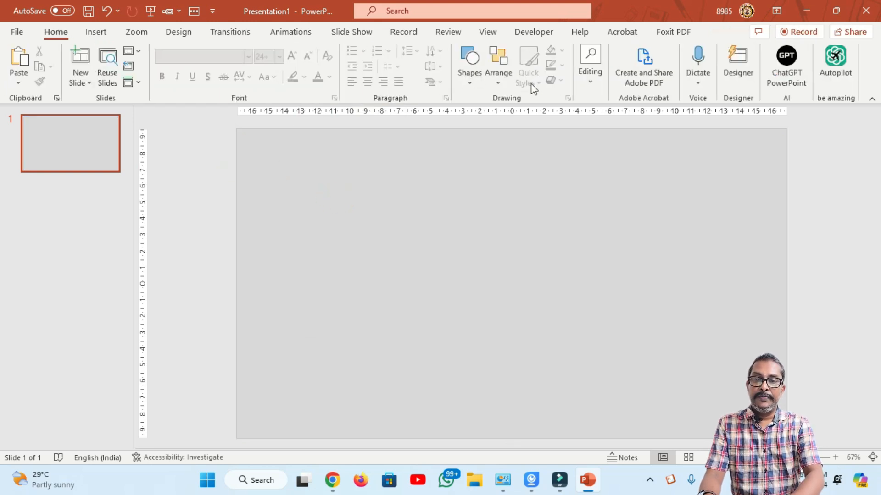
- Draw a rounded rectangle near the slide's lower-left corner and set it to 5 cm high and 2 cm wide
left_click(472, 83)
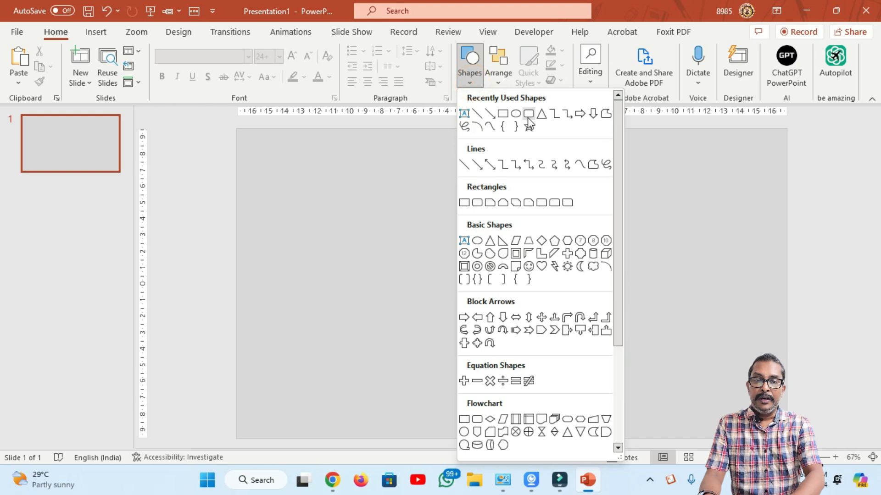
left_click(528, 117)
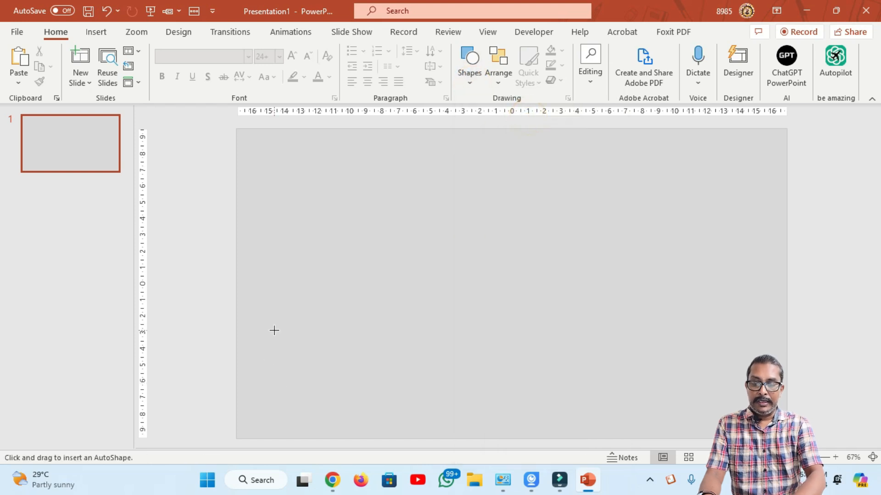
left_click_drag(273, 331, 308, 424)
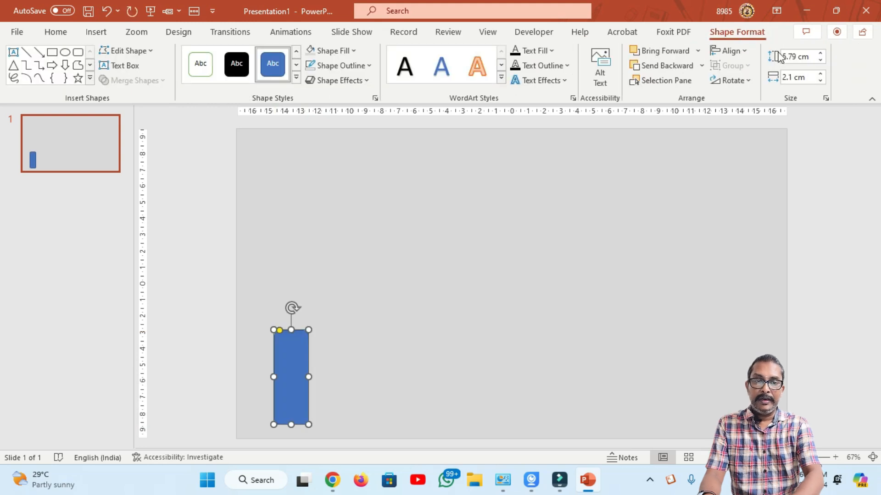
left_click(799, 56)
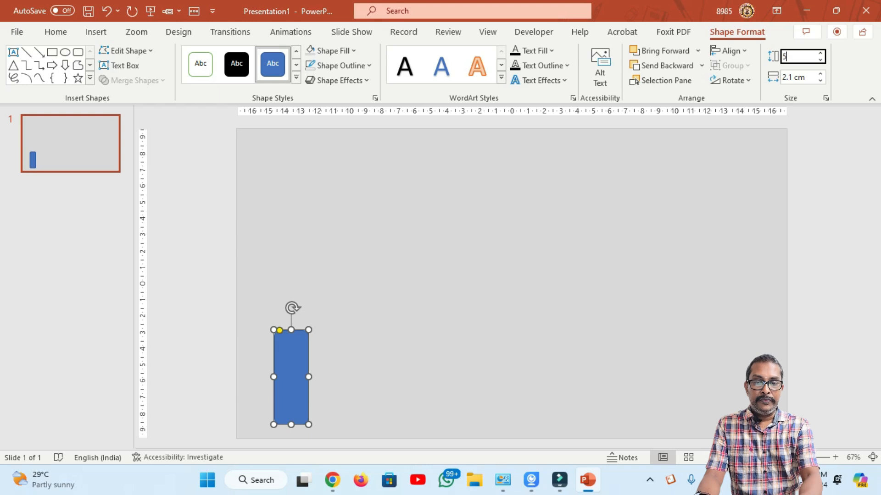
type("5")
left_click(798, 76)
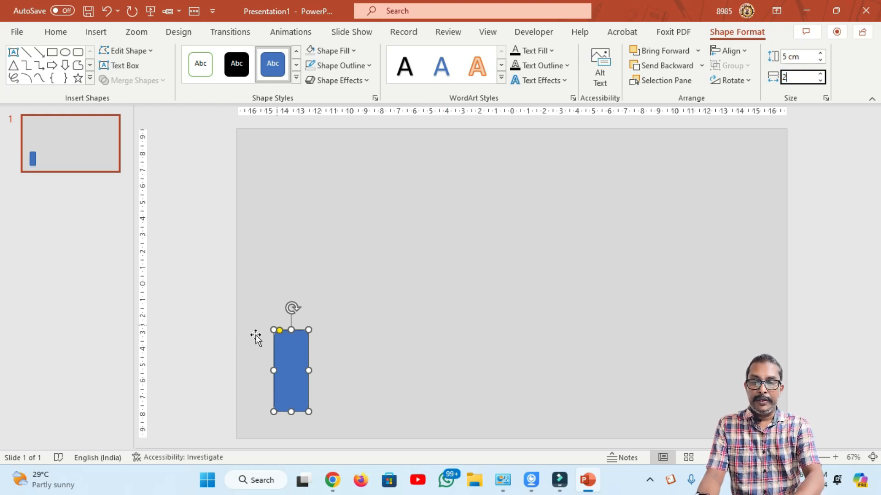
- Round the small blue rectangle's corners to the maximum so it becomes a pill shape
left_click_drag(281, 330, 288, 336)
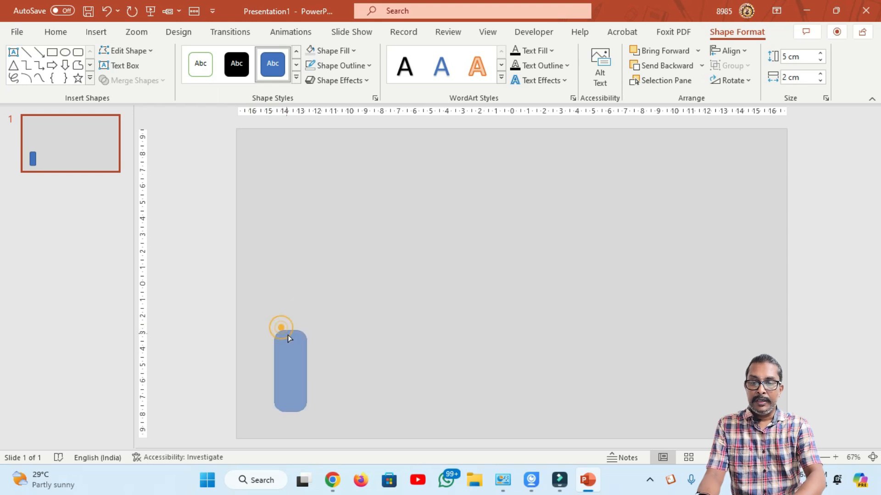
left_click_drag(302, 365, 302, 365)
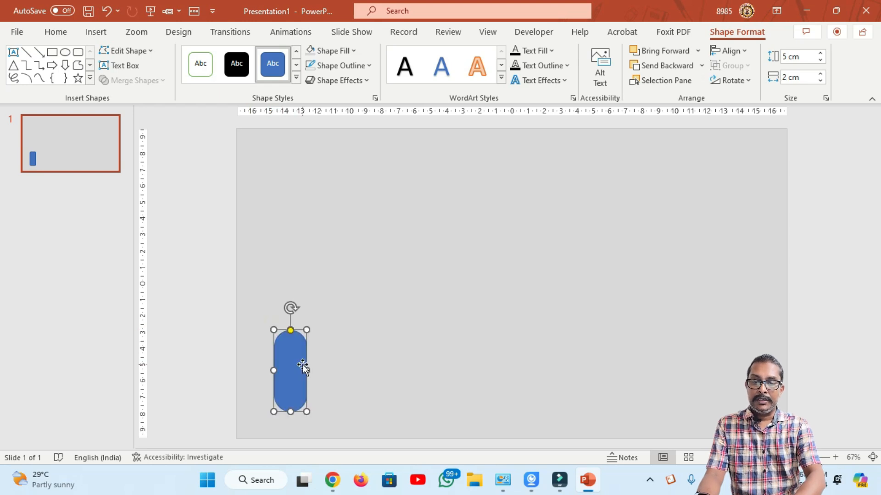
left_click(555, 314)
left_click(199, 303)
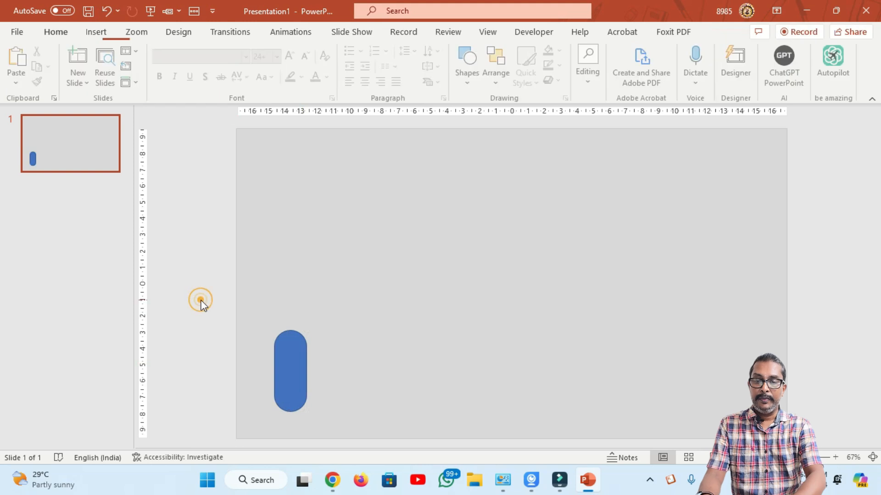
- Duplicate the blue pill in a level row, with three copies on the slide and a fourth just past its right edge
left_click(294, 348)
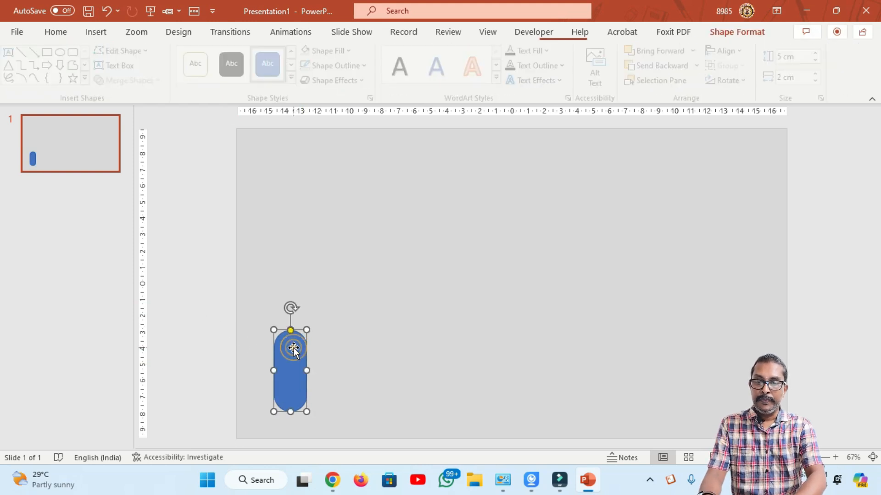
left_click_drag(294, 348, 830, 336)
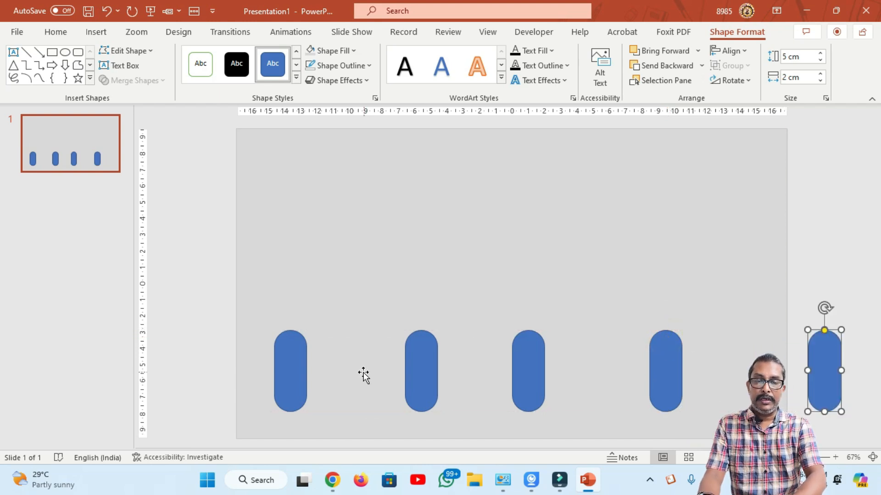
left_click(188, 339)
- Distribute the four pills on the slide horizontally relative to the slide, excluding the spare one outside it
left_click_drag(191, 300, 747, 425)
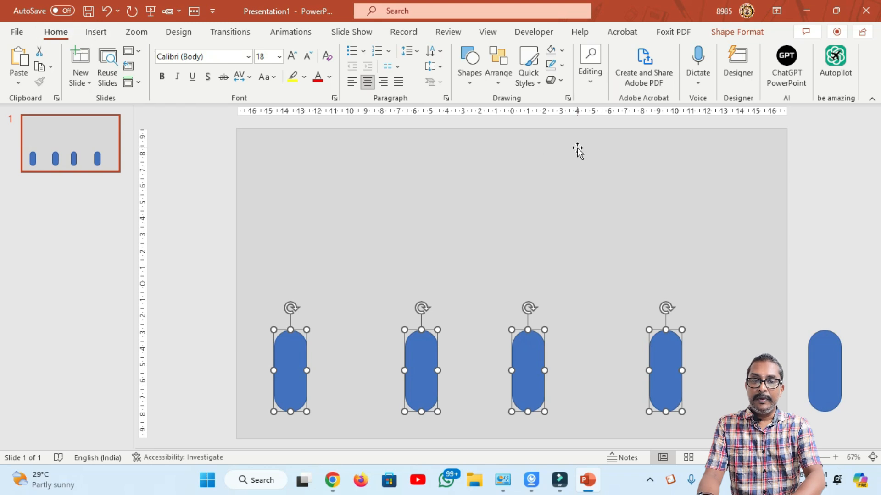
left_click(499, 85)
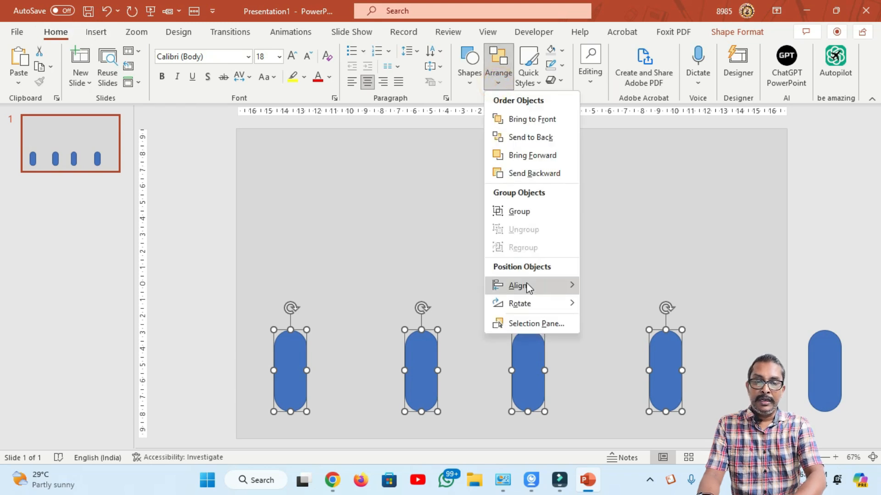
mouse_move(529, 287)
left_click(637, 433)
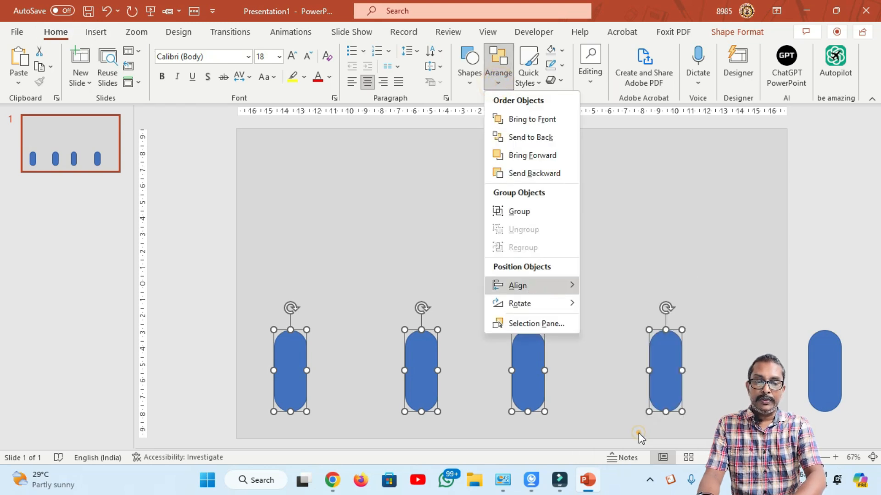
left_click(498, 83)
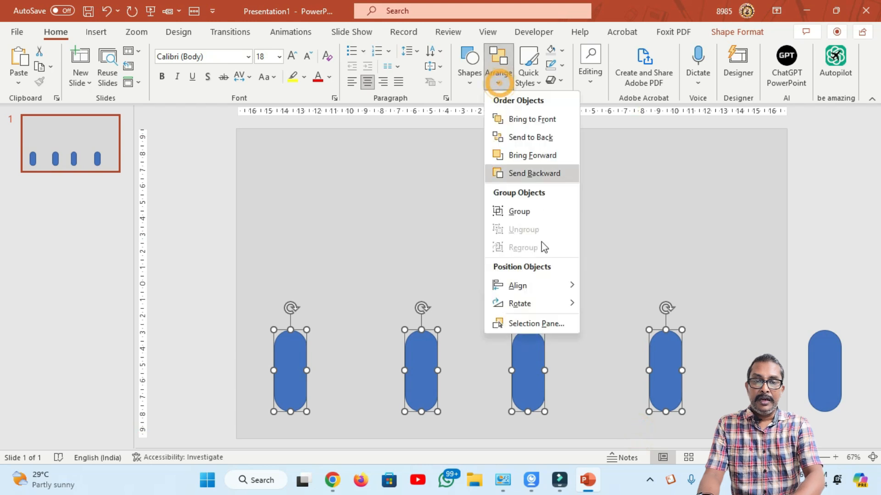
mouse_move(544, 293)
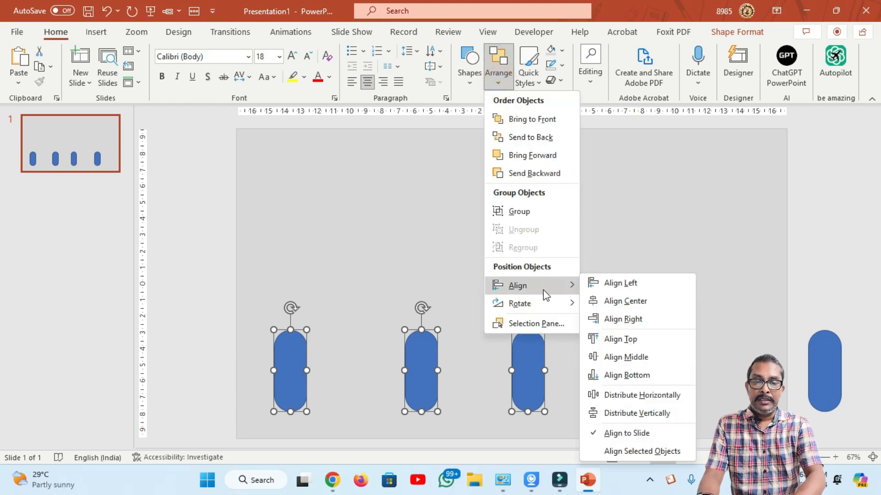
left_click(649, 402)
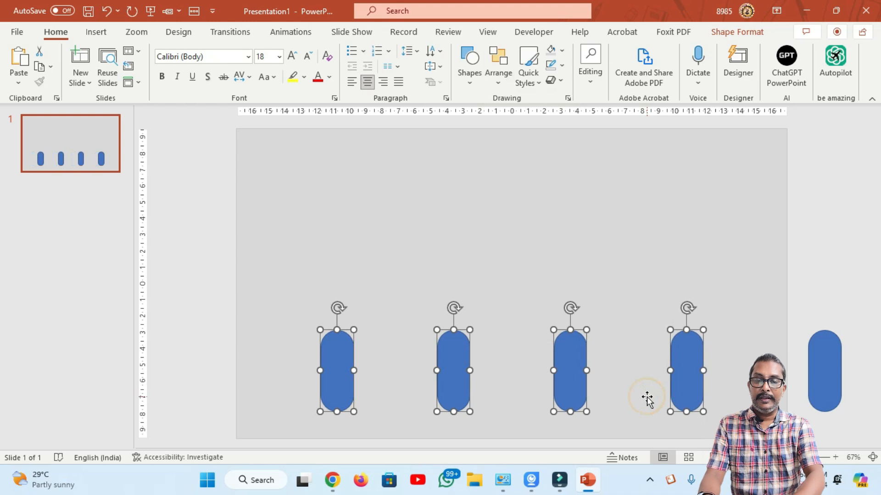
left_click(224, 348)
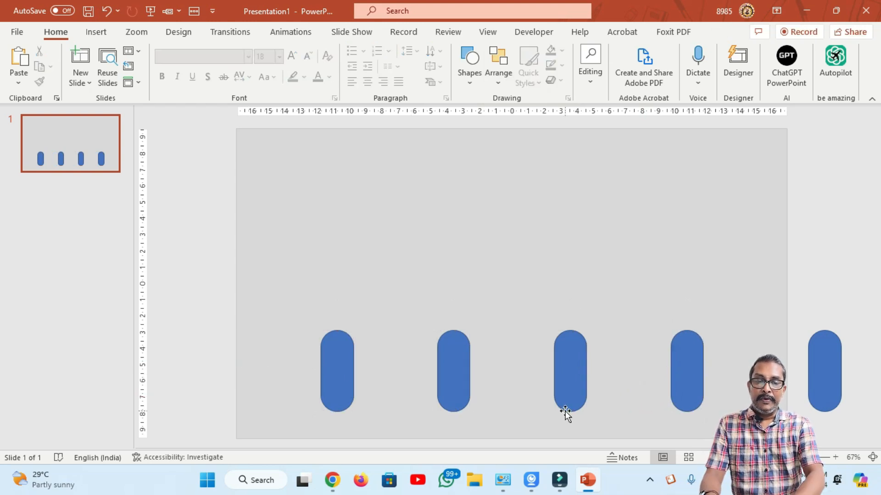
- Subtract the four pills from the grey background rectangle to cut out four pill-shaped openings
left_click(302, 273)
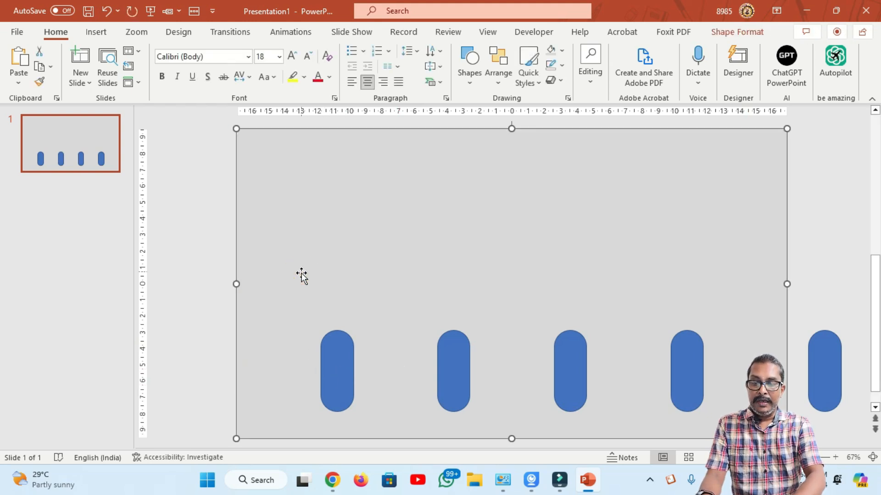
left_click(327, 367)
left_click(468, 371, "shift")
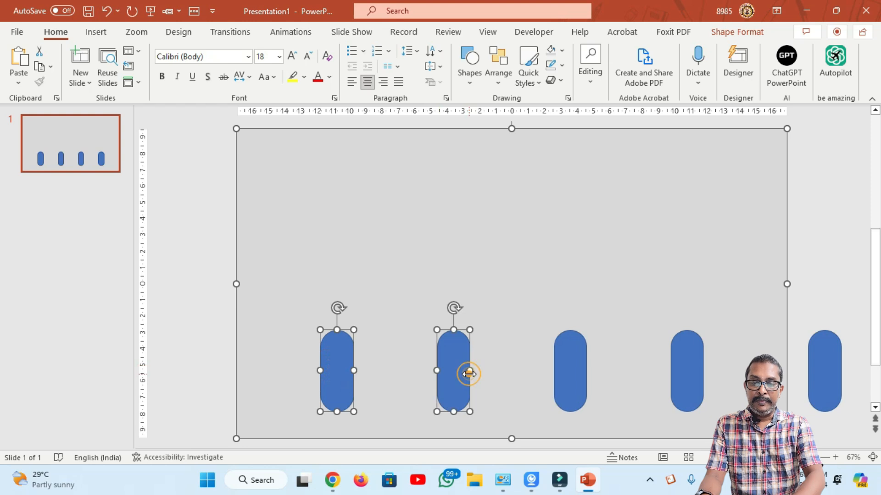
left_click(568, 378, "shift")
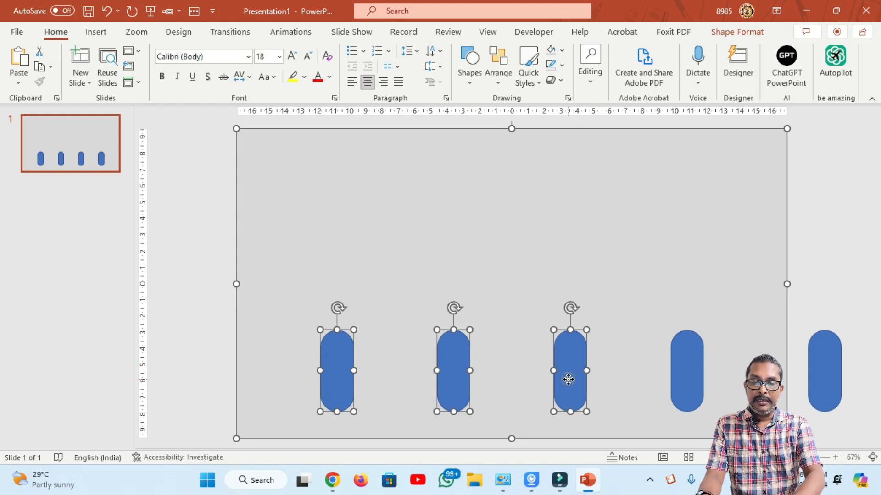
left_click(692, 373, "shift")
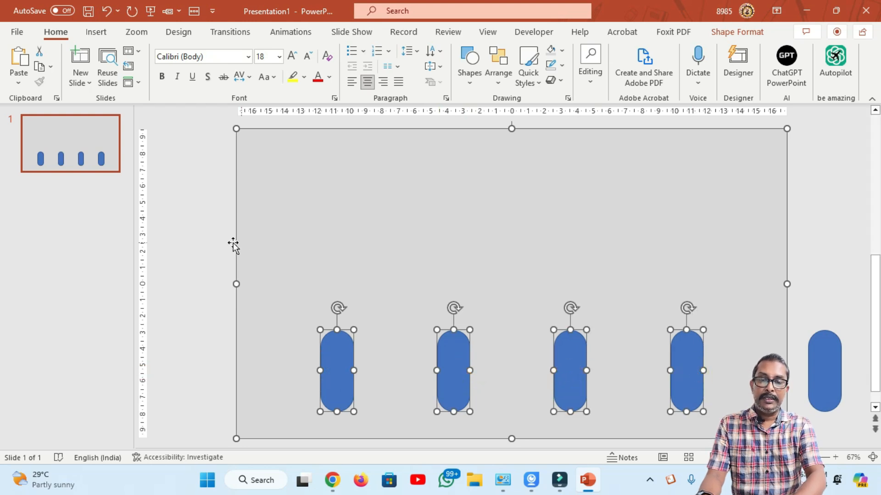
left_click(732, 31)
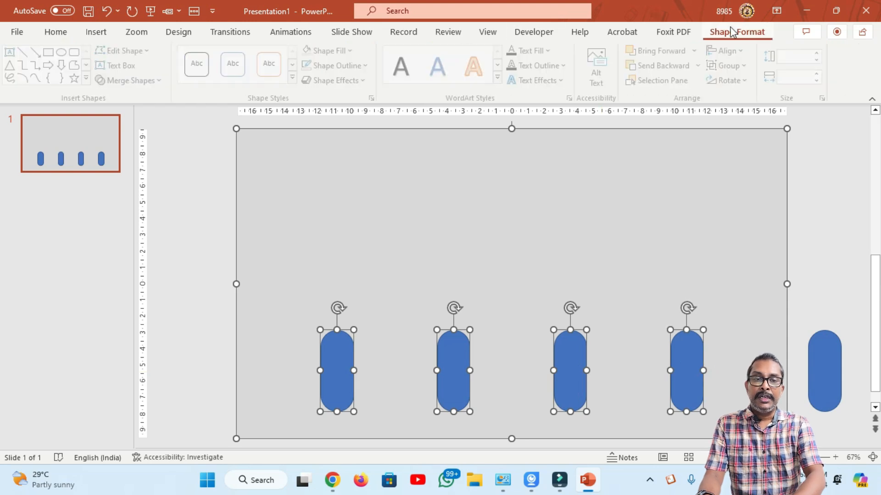
left_click(147, 81)
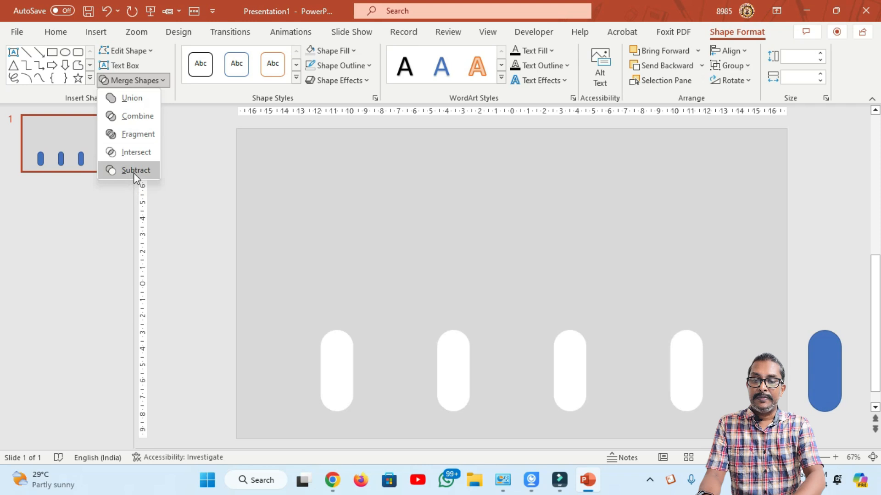
left_click(134, 172)
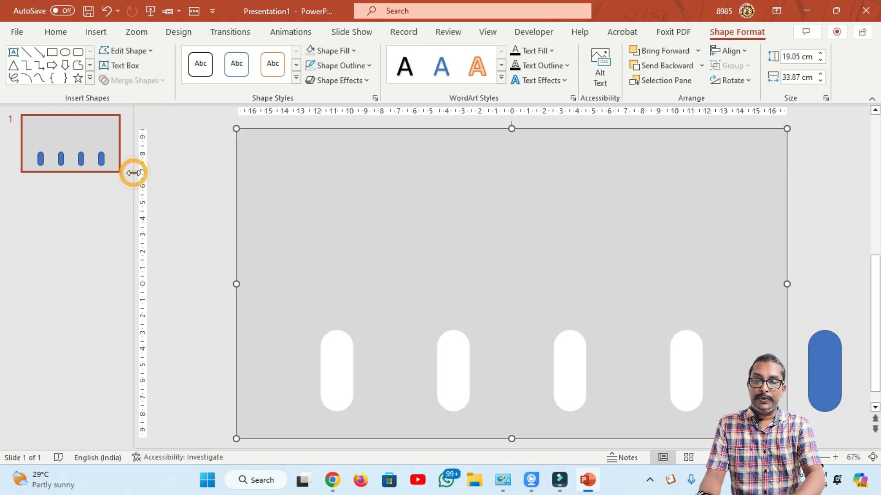
left_click(392, 256)
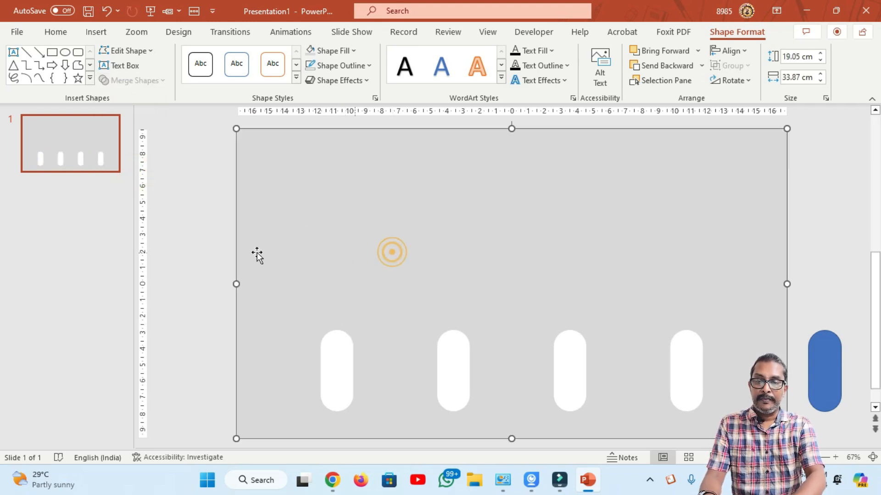
left_click(176, 241)
- Place a copy of the spare blue pill exactly over the first cutout in the grey background
left_click_drag(825, 351, 337, 316)
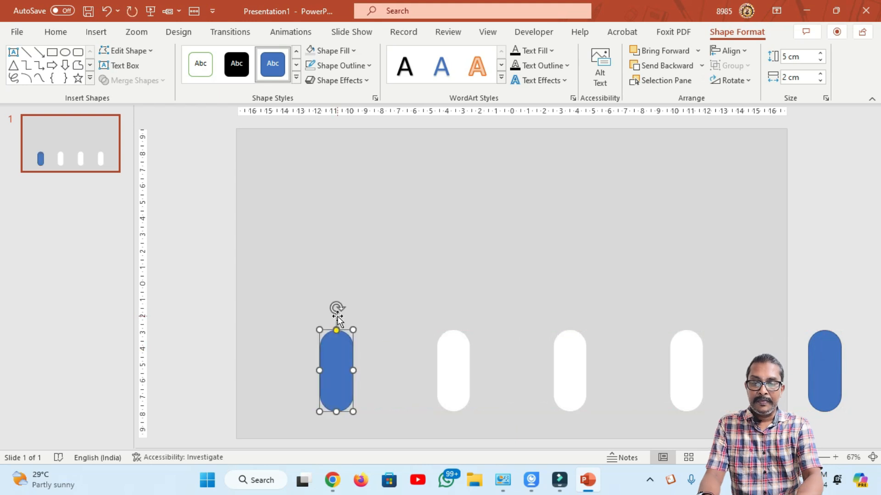
- Move the blue pill up until it sits directly above the first cutout, then stretch it downward to 8.81 cm tall
key("Up")
key("Up")
key("Up")
key("Up")
key("Up")
key("Up")
key("Up")
key("Up")
key("Up")
key("Up")
key("Up")
key("Up")
key("Up")
key("Up")
key("Up")
key("Up")
key("Up")
key("Up")
key("Up")
key("Up")
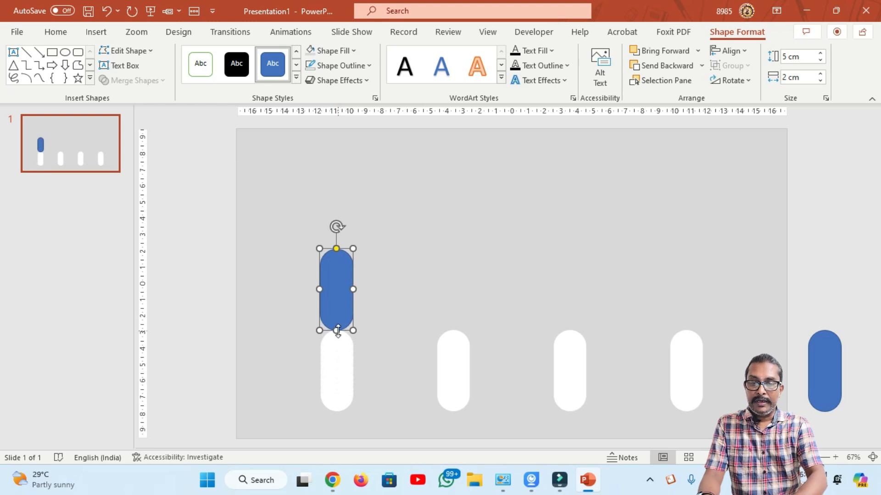
left_click_drag(336, 330, 334, 393)
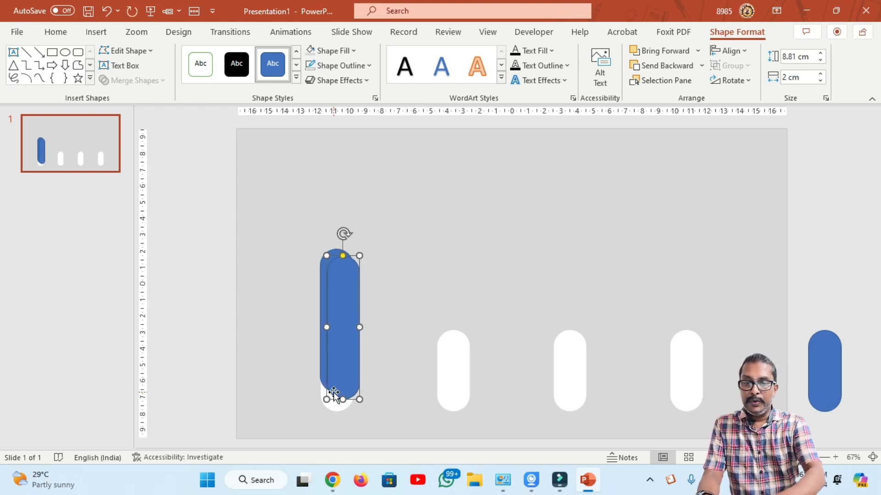
- Turn a copy of the tall pill into a circle 2 cm high and centre it on the original pill
left_click_drag(334, 393, 337, 397)
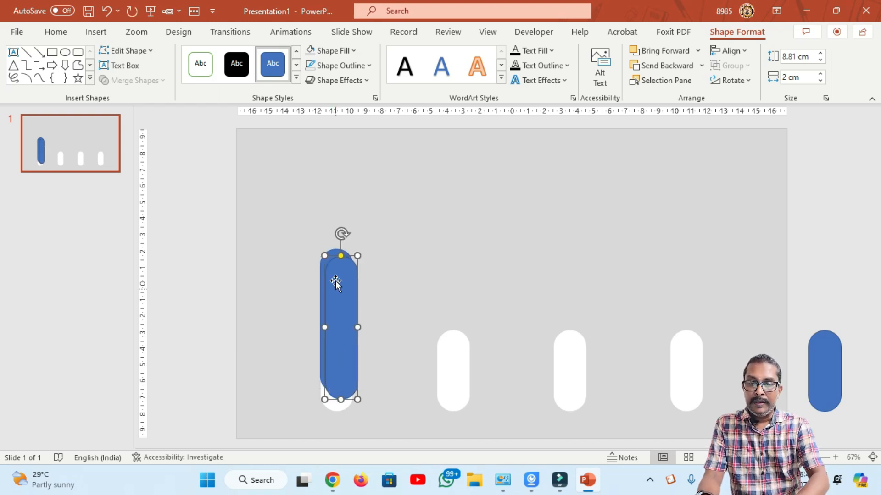
left_click_drag(340, 259, 338, 304)
left_click_drag(340, 400, 339, 255)
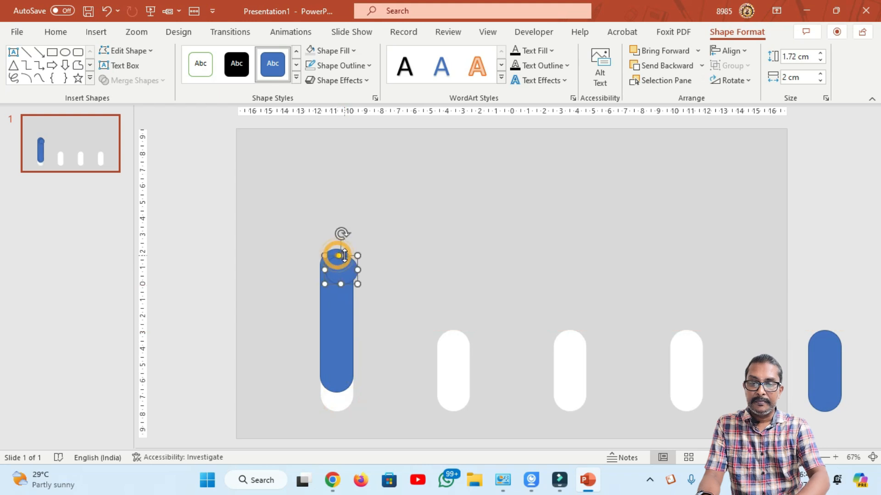
left_click(789, 57)
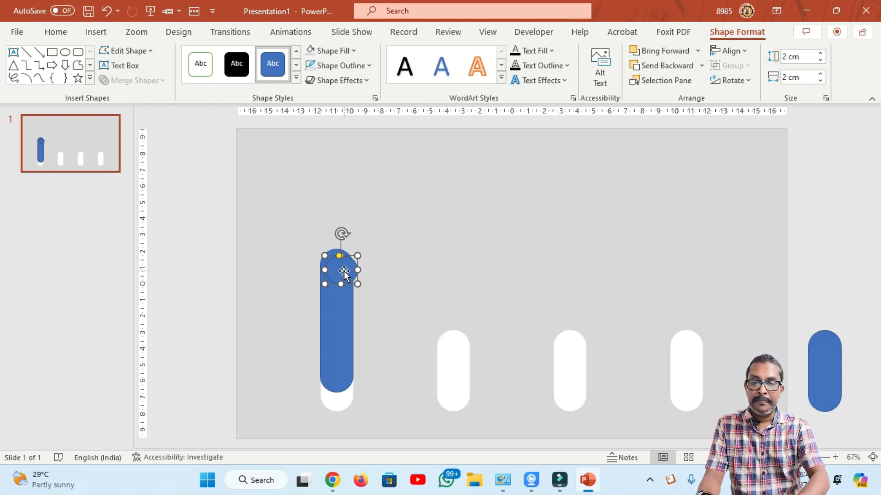
left_click_drag(337, 274, 333, 325)
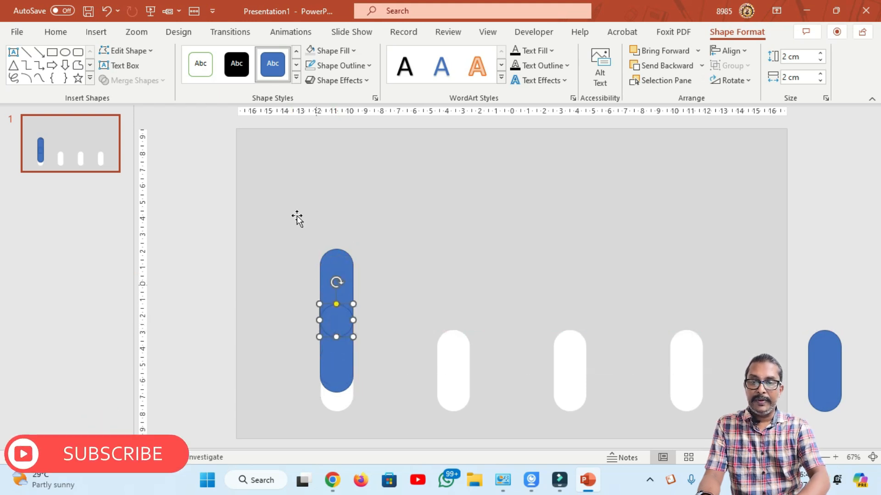
- Fill the circle with white and apply the centred inner shadow to it
left_click(351, 51)
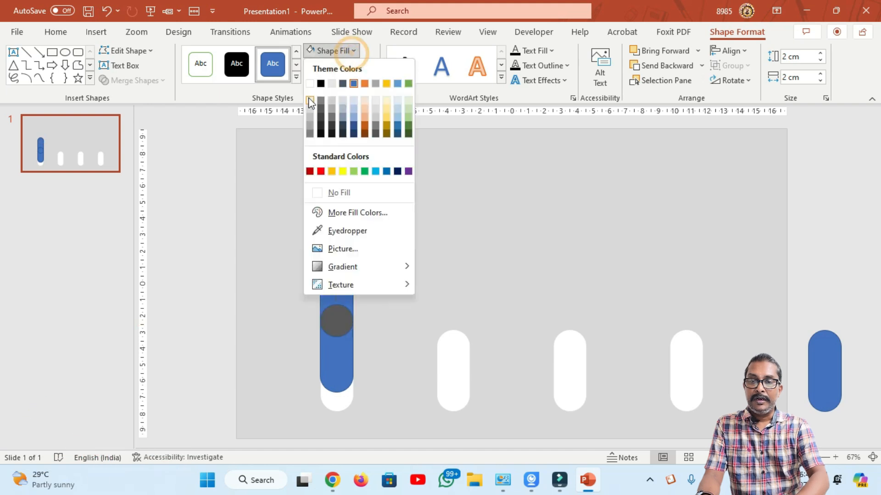
left_click(310, 84)
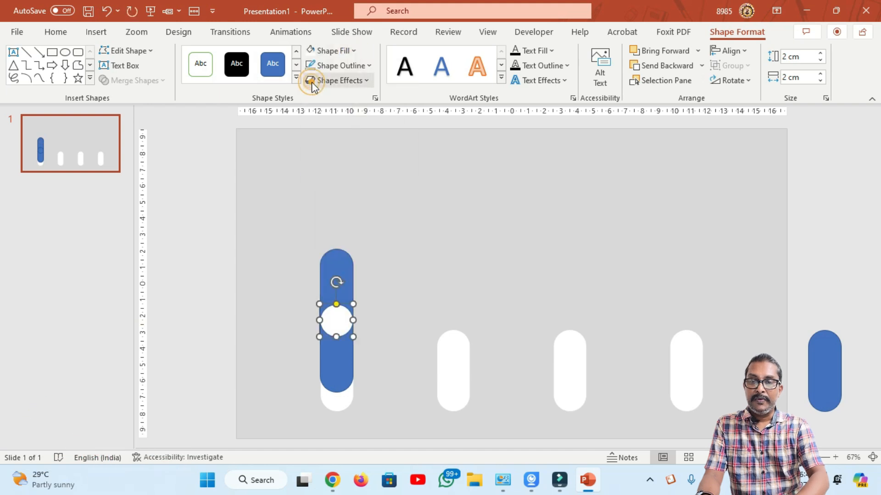
left_click(370, 82)
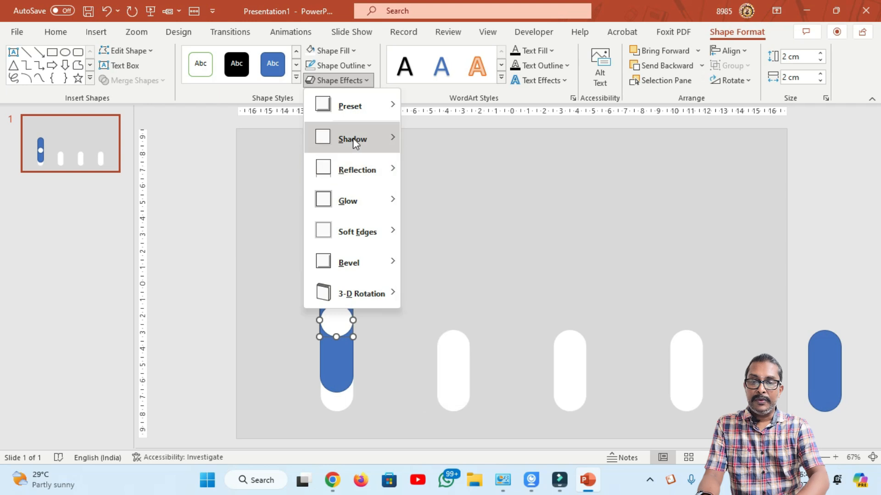
mouse_move(354, 139)
left_click(466, 316)
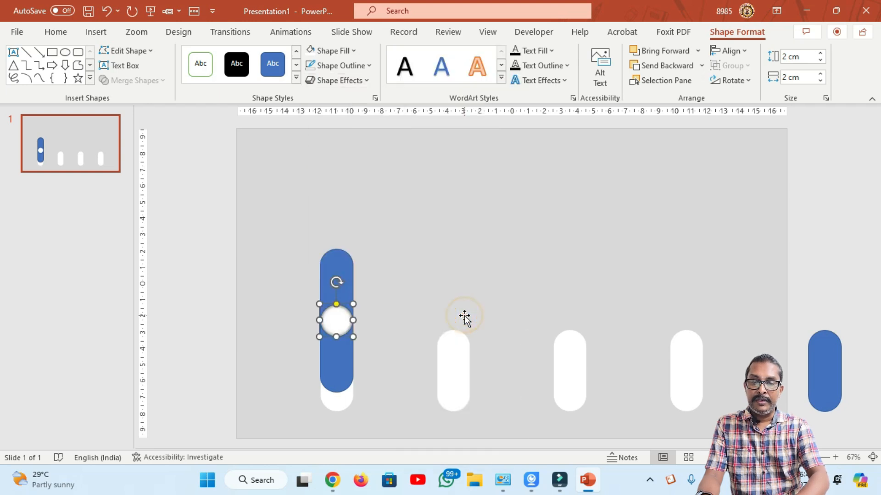
- Change the tall blue pill's fill to a gradient fill
left_click(350, 268)
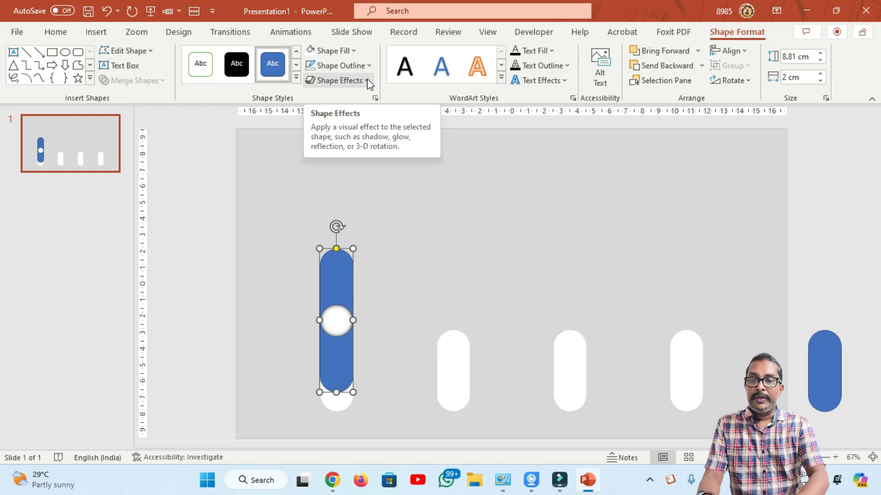
left_click(352, 52)
left_click(340, 266)
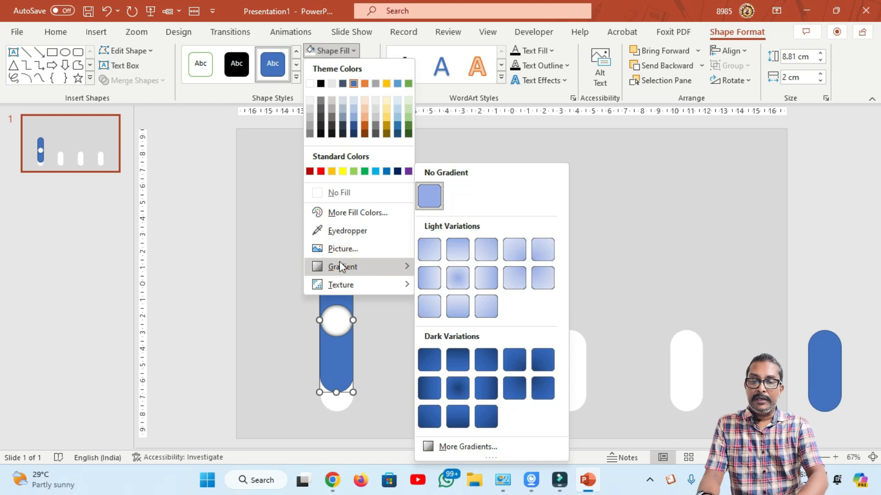
left_click(346, 55)
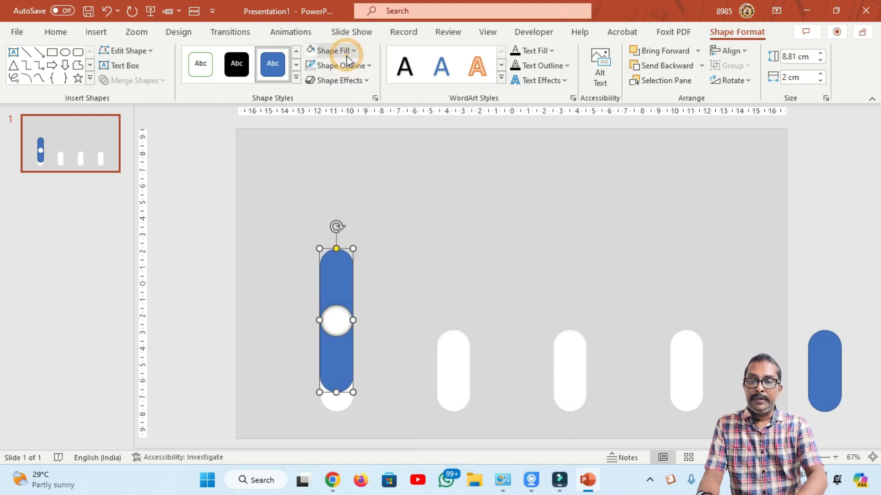
left_click(365, 83)
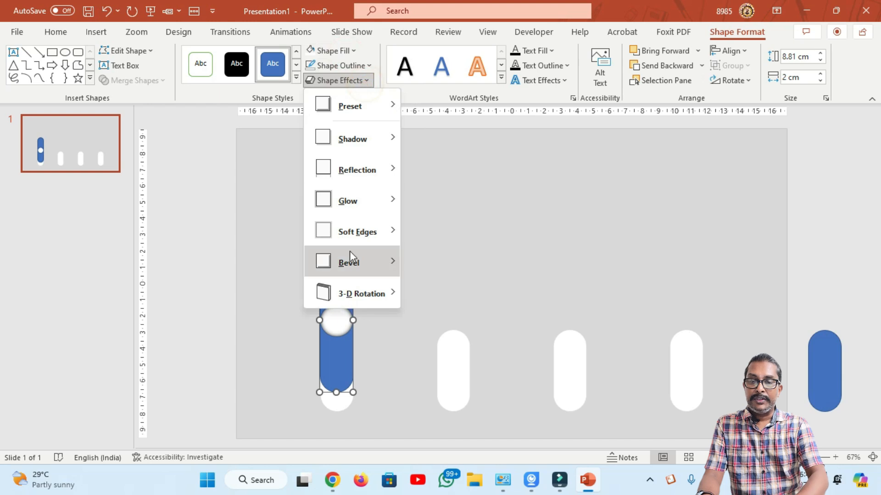
mouse_move(373, 152)
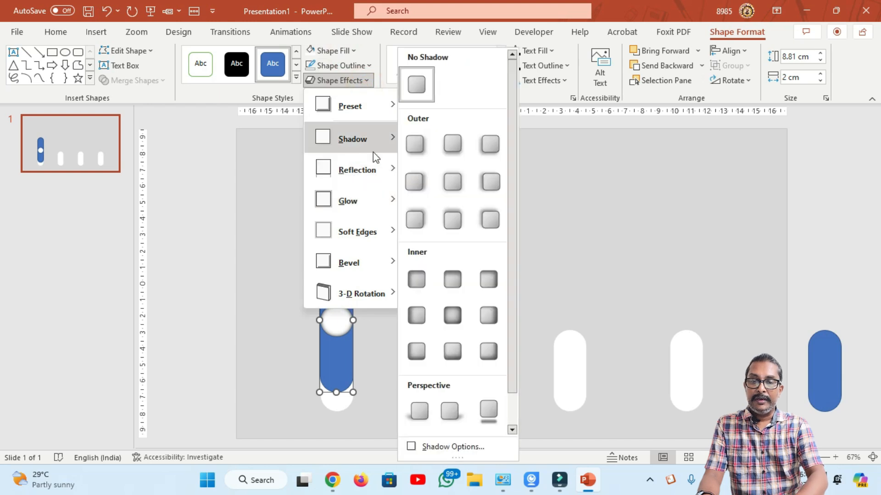
left_click(476, 449)
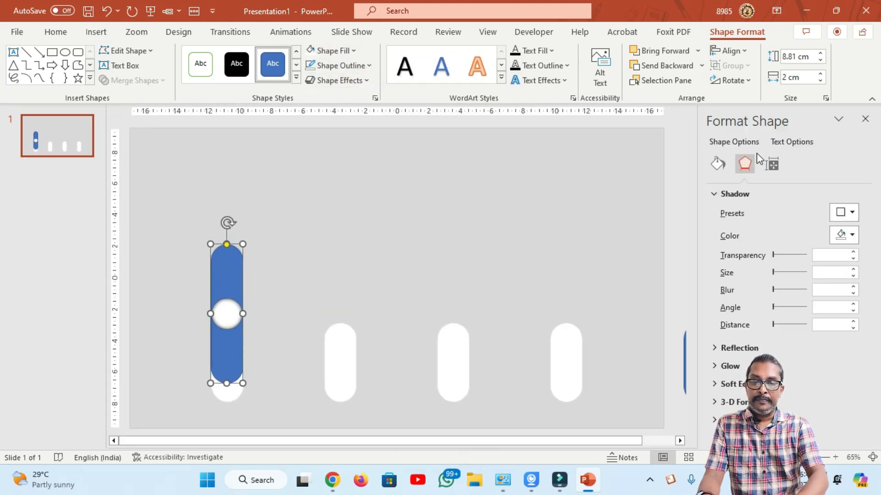
left_click(715, 163)
left_click(712, 194)
left_click(731, 244)
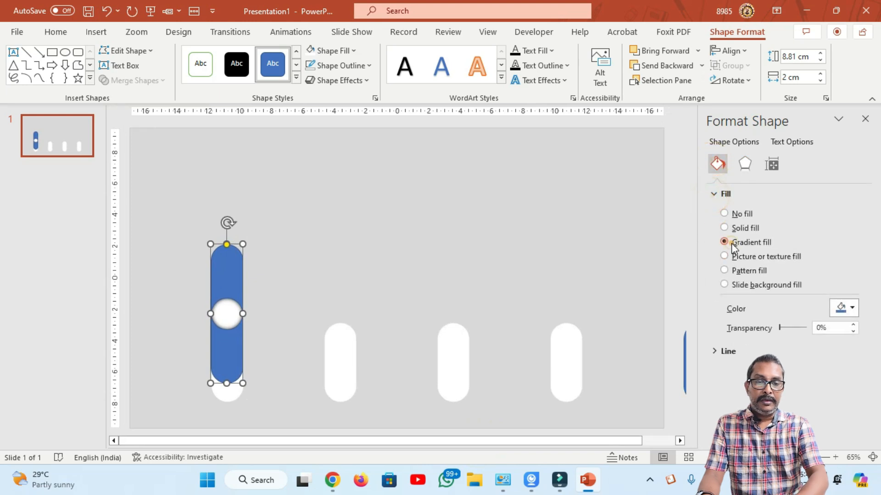
- Delete the intermediate stops from the tall pill's gradient, keeping only the first and last stops
left_click(795, 403)
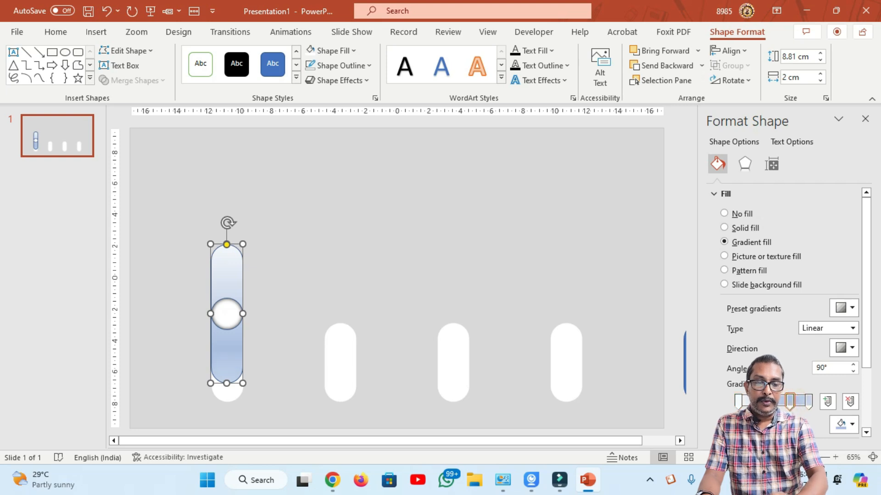
left_click(788, 403)
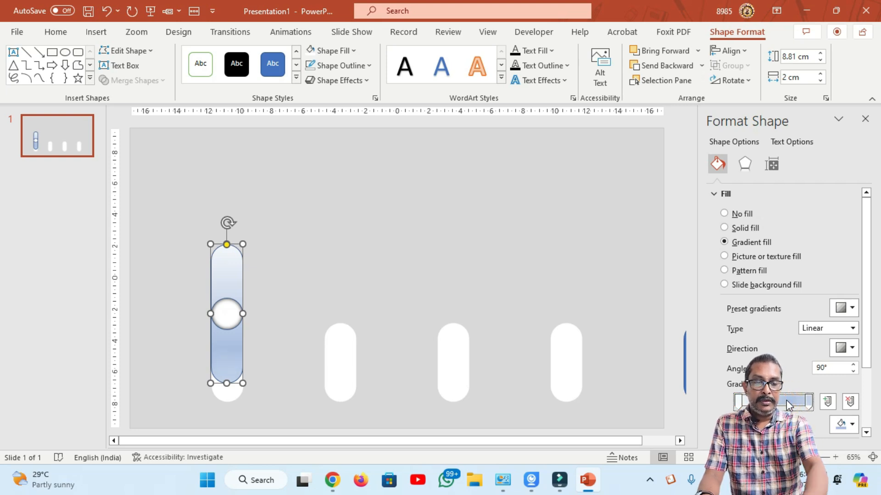
key("Delete")
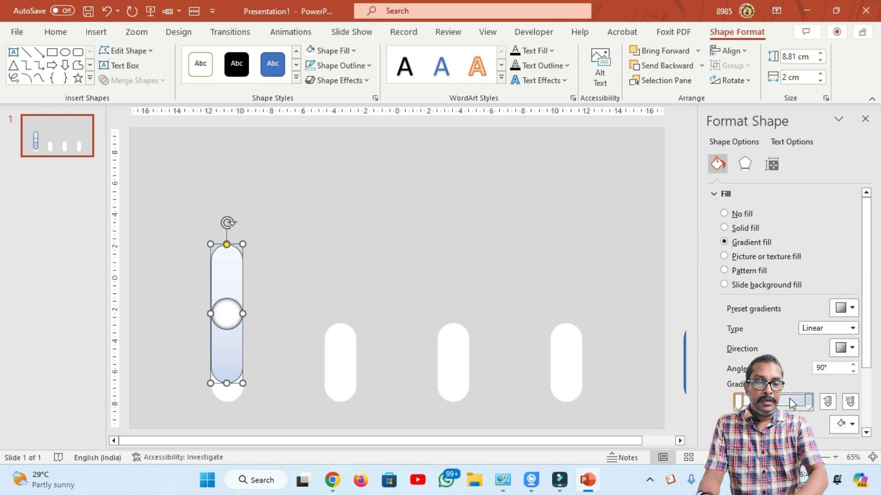
- Colour the tall pill's first gradient stop white and its last gradient stop standard blue
left_click(841, 418)
left_click(777, 289)
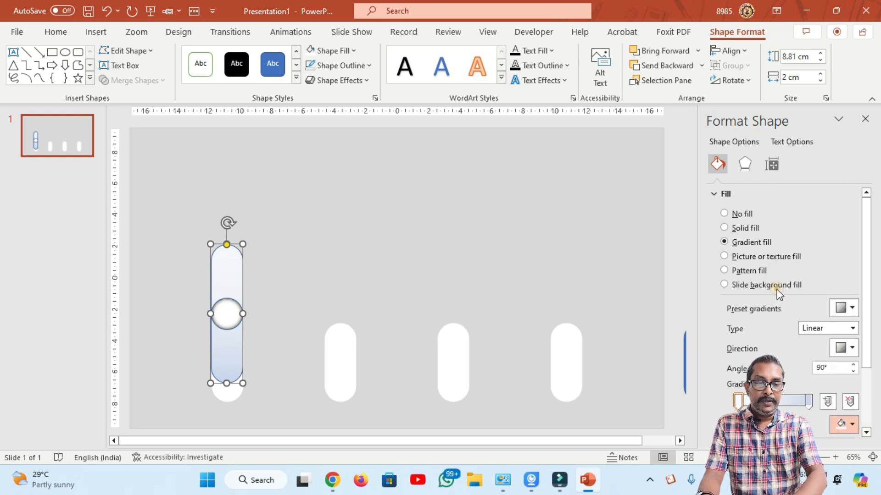
left_click(807, 402)
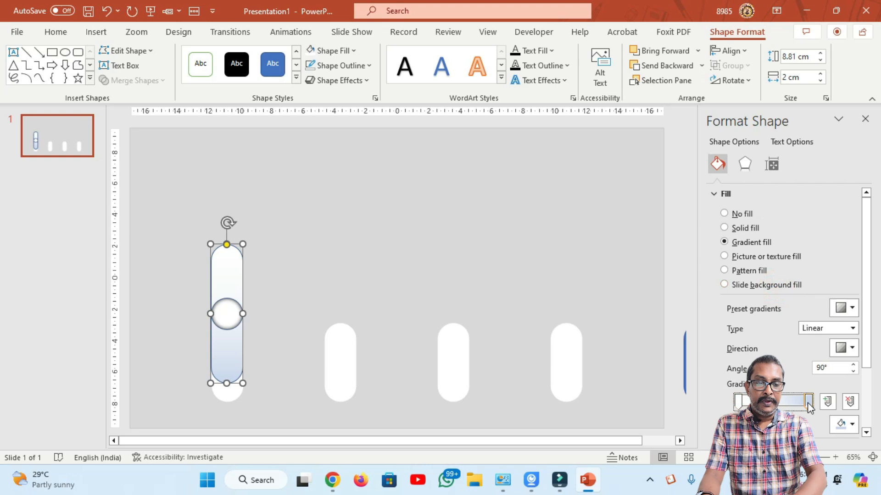
left_click(854, 426)
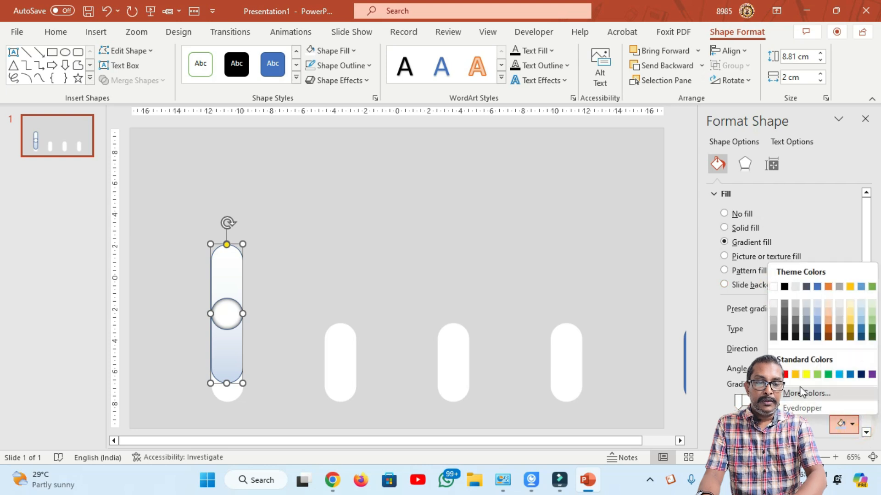
left_click(850, 375)
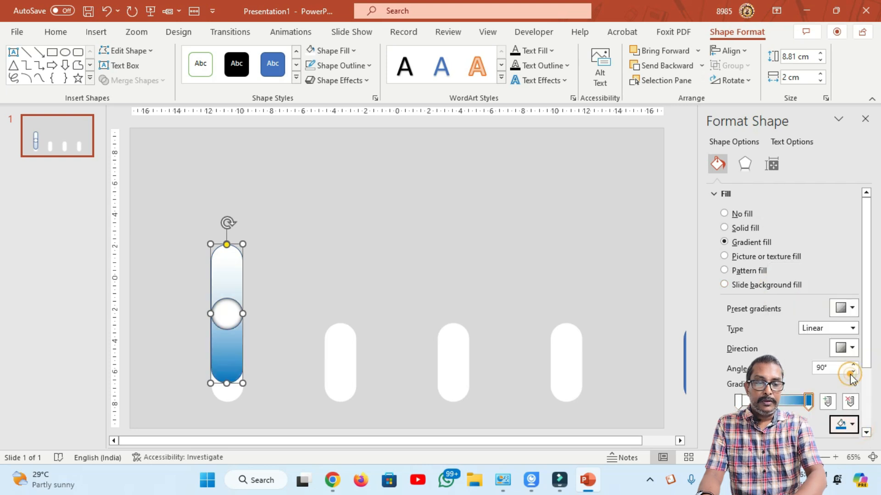
- Bring the white and blue gradient stops together so the colours split sharply behind the circle
left_click_drag(809, 403, 779, 406)
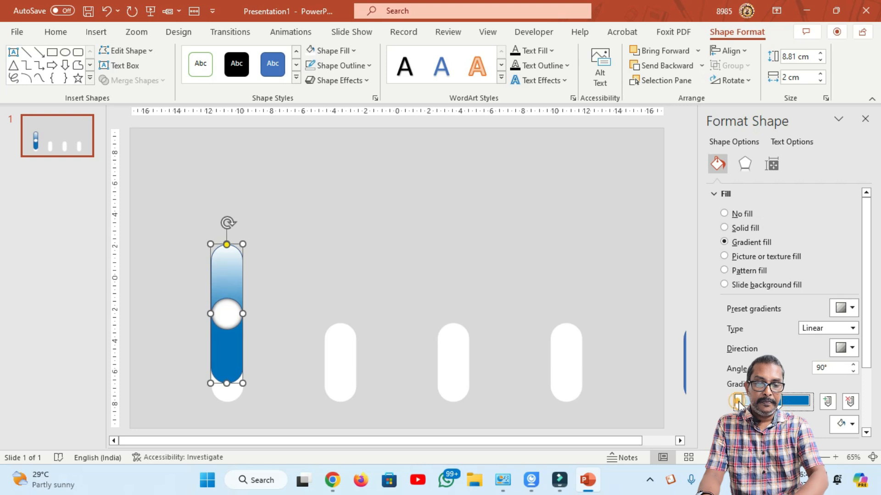
left_click_drag(739, 402, 761, 402)
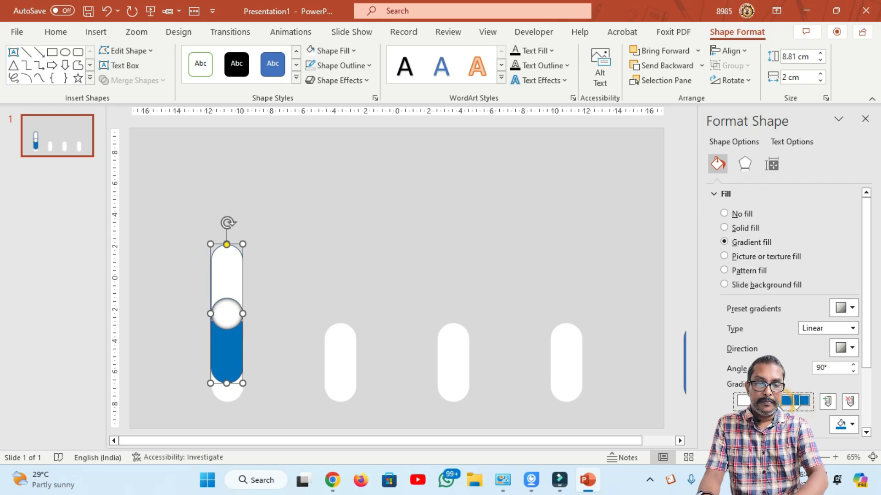
left_click_drag(776, 402, 777, 402)
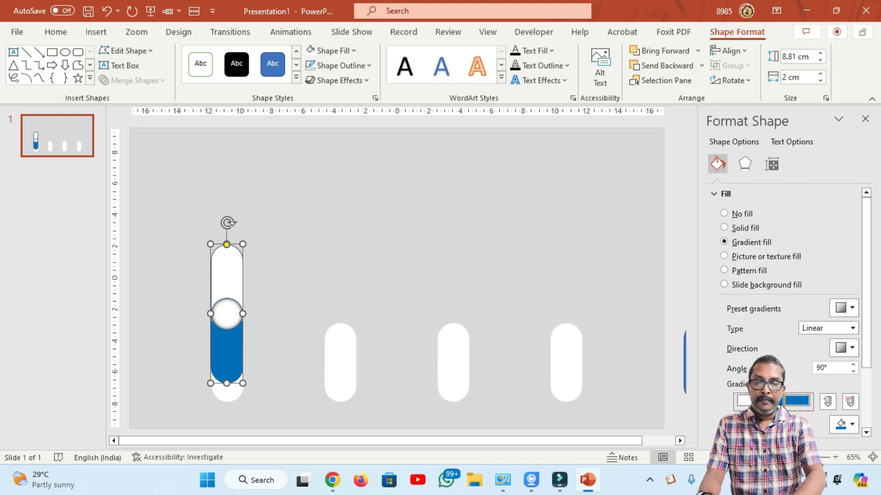
left_click(420, 268)
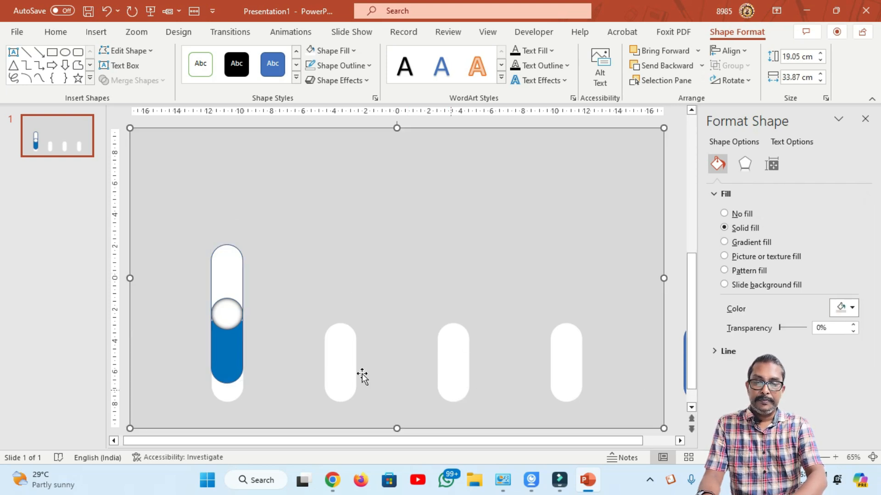
- Delete one of the tall pill's middle gradient stops and recolour the adjacent stop white to keep the white-blue split
left_click(232, 253)
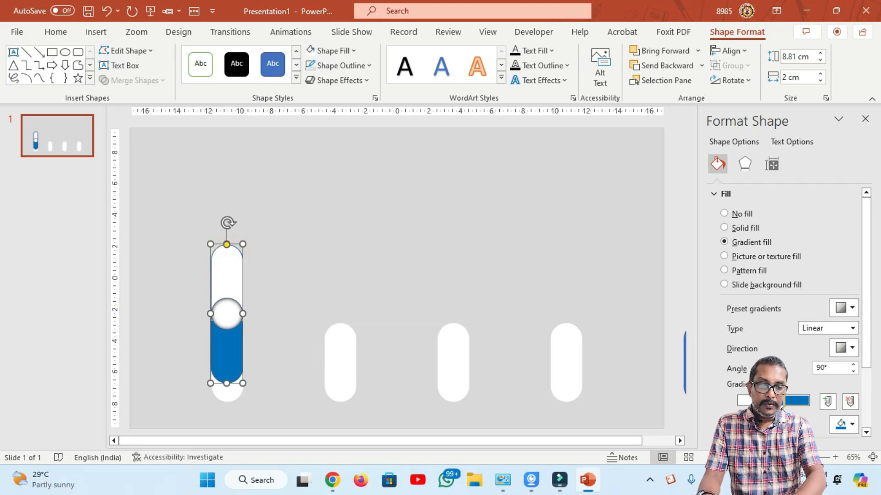
left_click(780, 402)
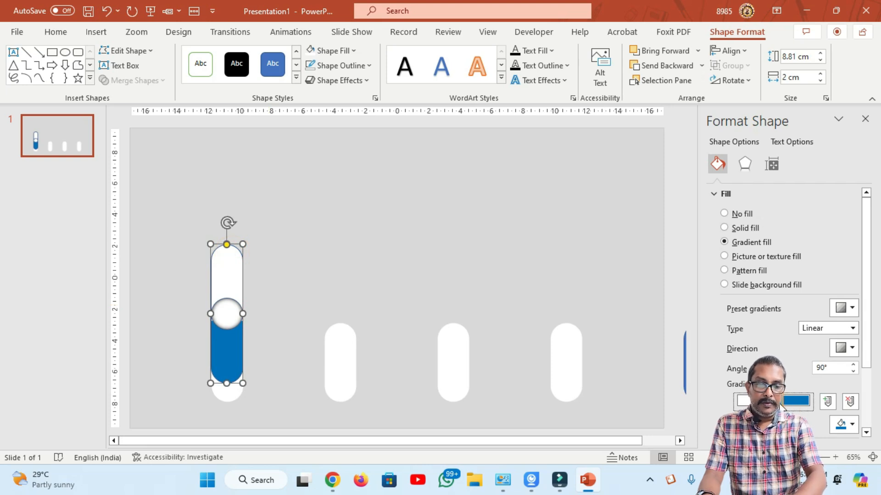
key("Delete")
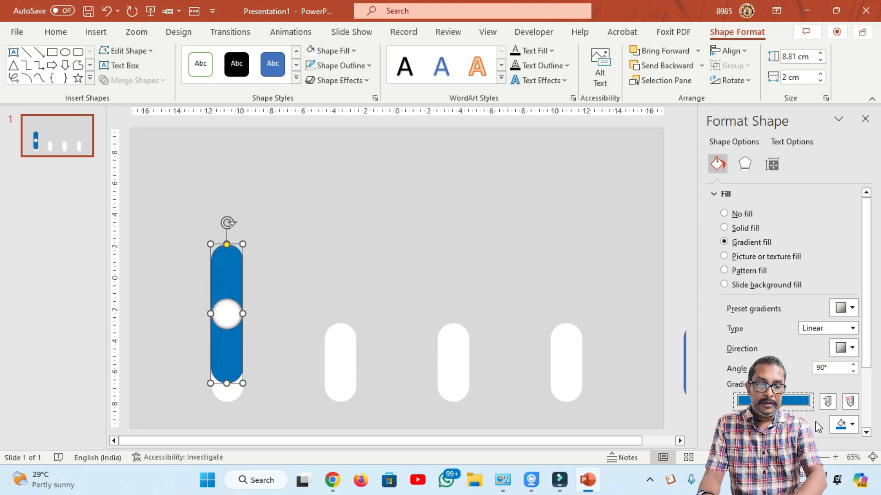
left_click(841, 425)
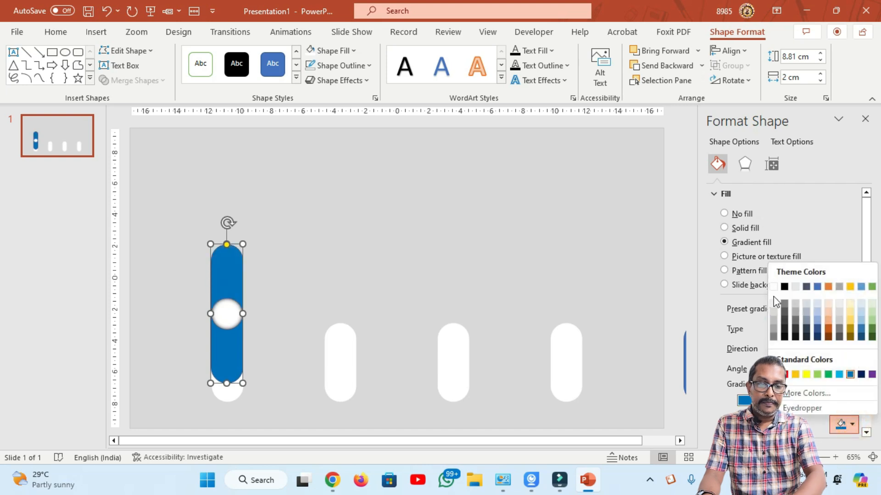
left_click(773, 287)
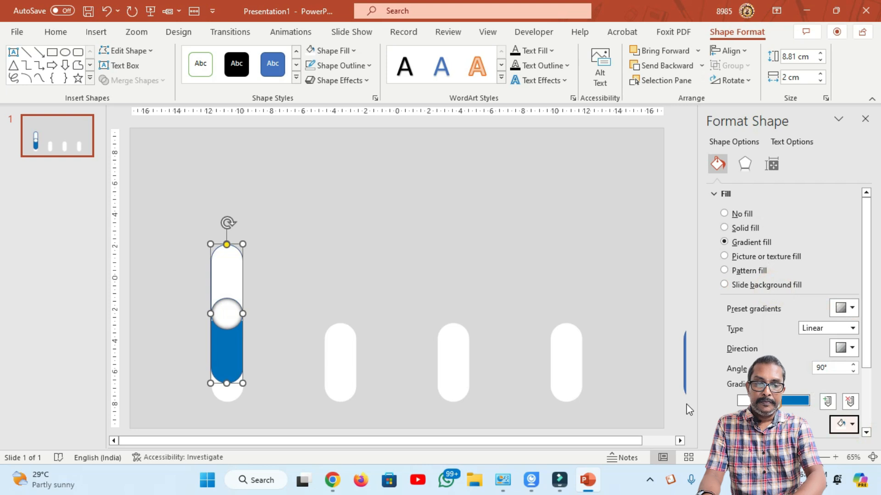
- Search the stock icons for HOME and insert the outlined house icon with signal waves
left_click(686, 405)
left_click(257, 73)
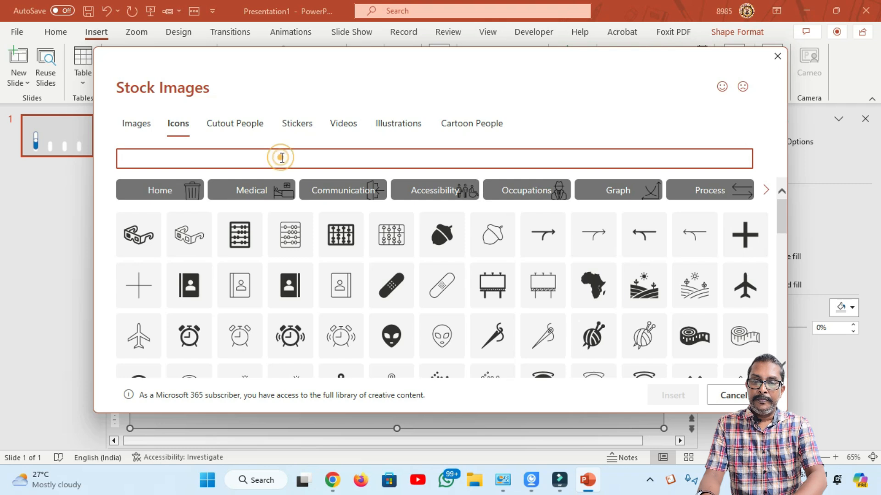
type("HO")
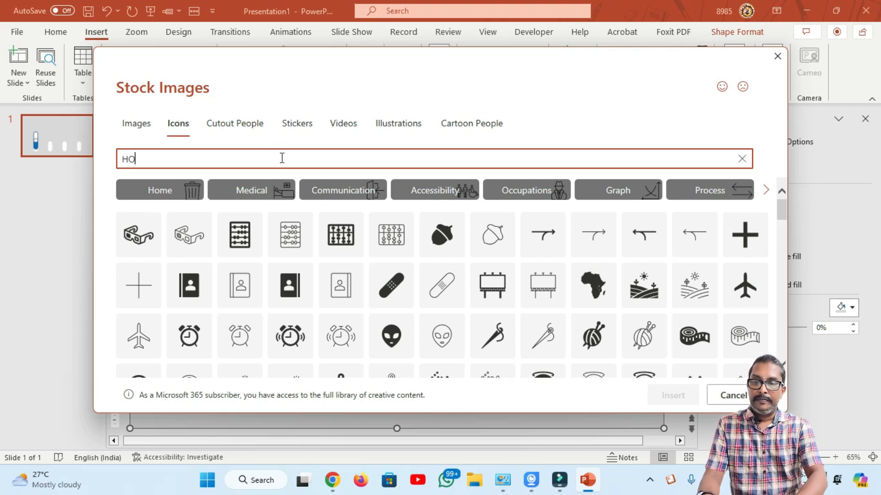
type("ME")
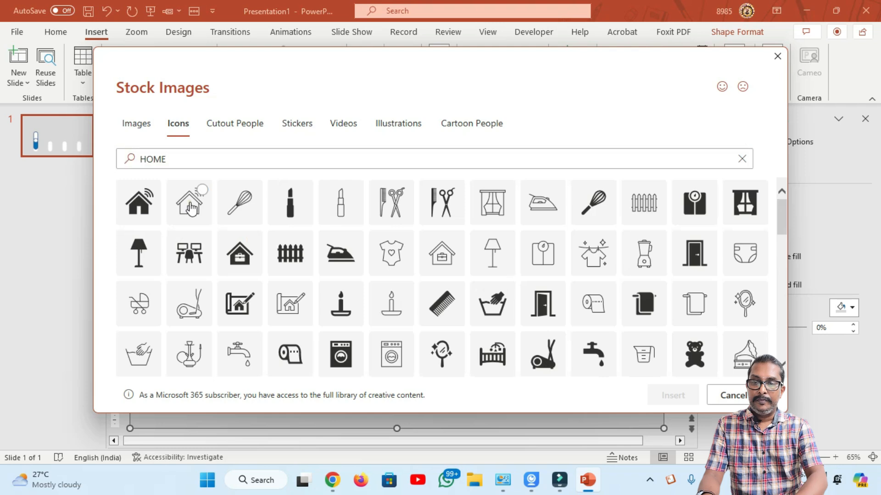
left_click(191, 209)
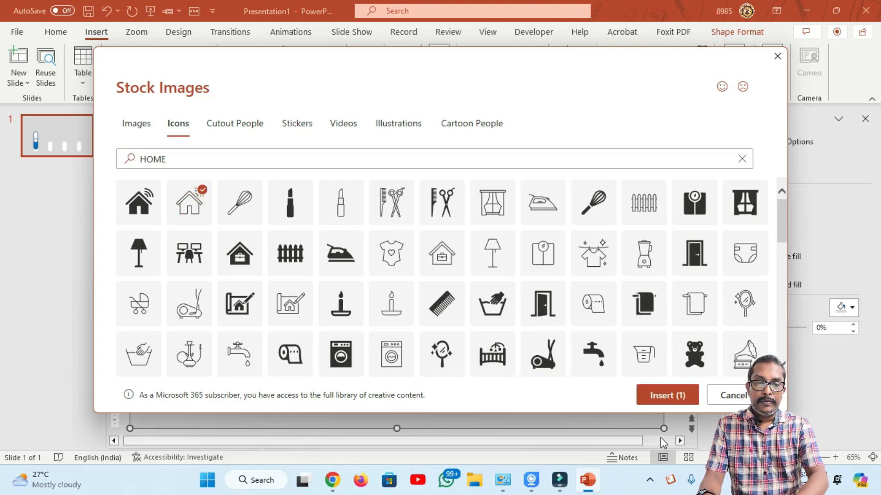
left_click(662, 403)
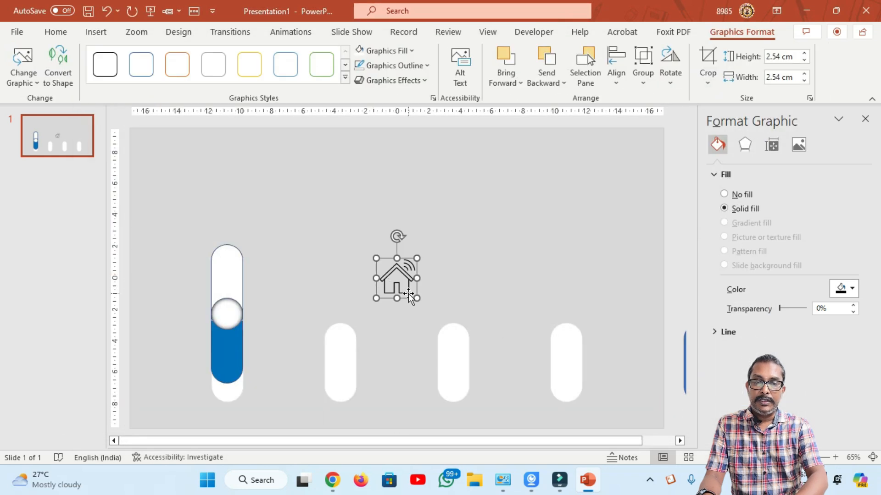
- Shrink the house icon to 1.27 cm square and centre it on the round knob
left_click_drag(415, 295, 395, 275)
left_click_drag(387, 306, 227, 352)
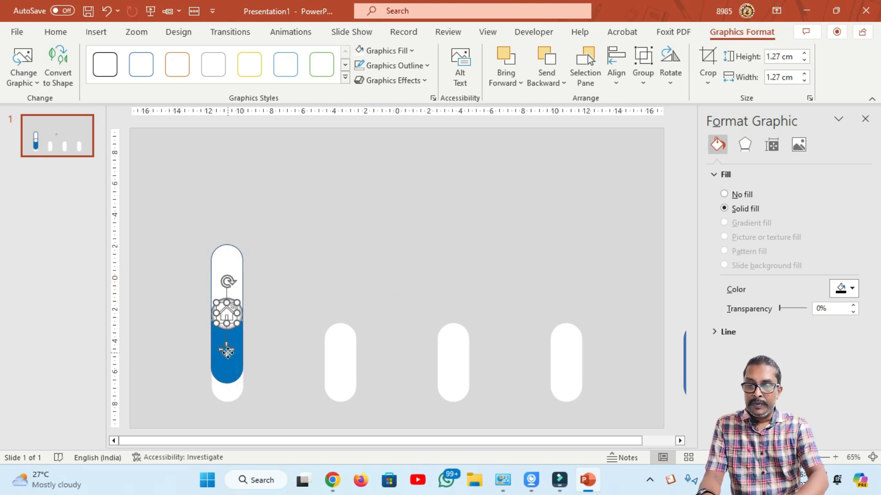
left_click(285, 275)
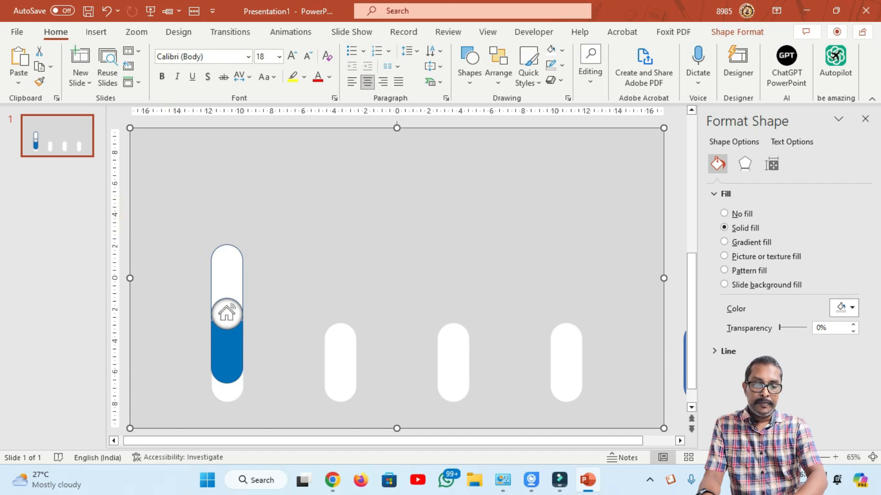
- Group the tall white-blue pill, its round knob and the house icon
scroll(187, 326, "down", 1)
left_click(133, 260)
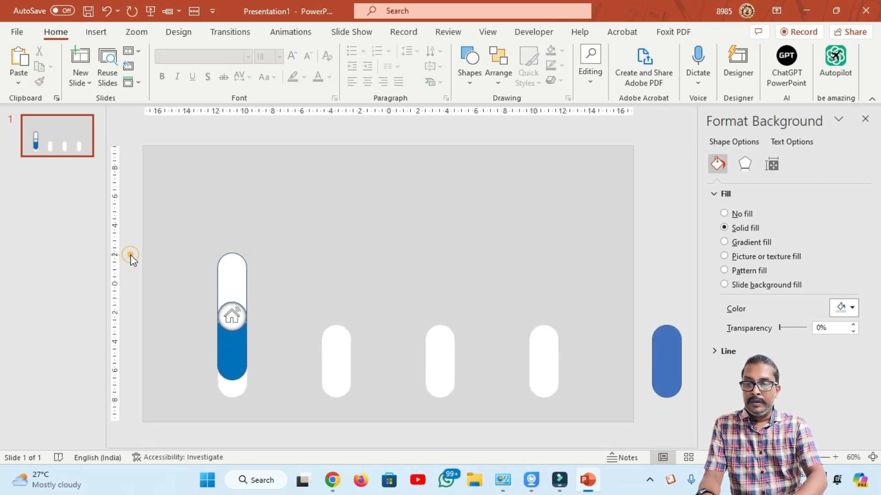
left_click_drag(130, 208, 271, 417)
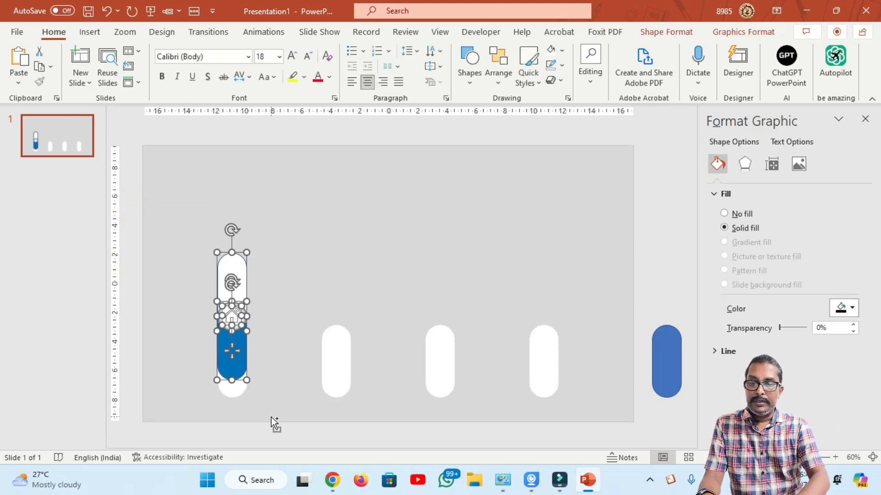
key("ctrl+g")
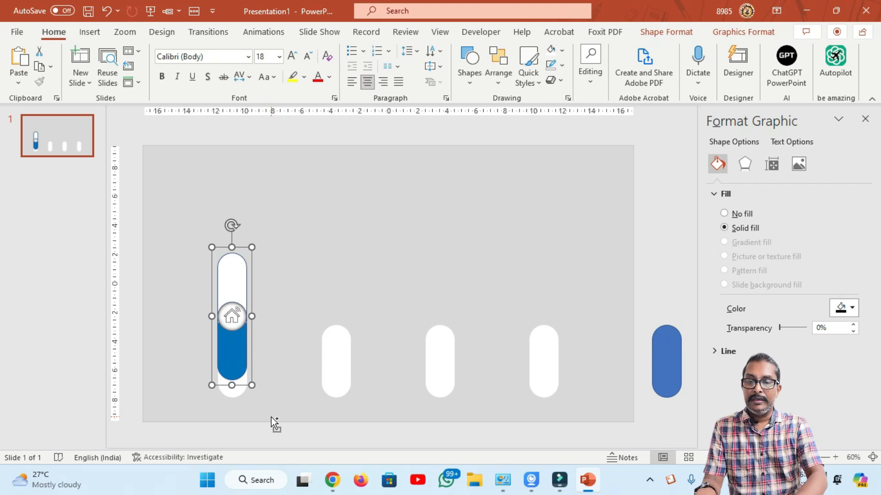
- Move the slider group straight down until its knob sits in the lower end of the first cutout
key("Down")
key("Down")
key("Down")
key("Down")
key("Down")
key("Down")
key("Down")
key("Down")
key("Down")
key("Down")
key("Down")
key("Down")
key("Down")
key("Down")
key("Down")
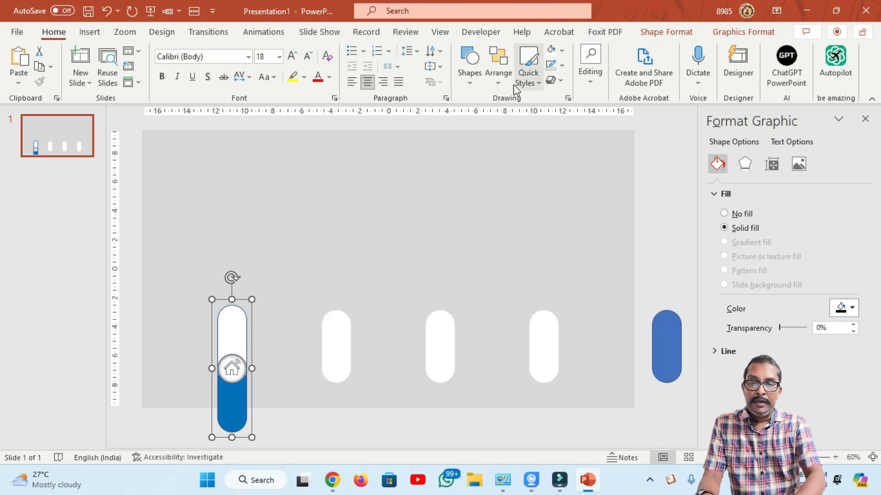
- Send the slider group behind the grey background and nudge it slightly right within the first cutout
left_click(498, 69)
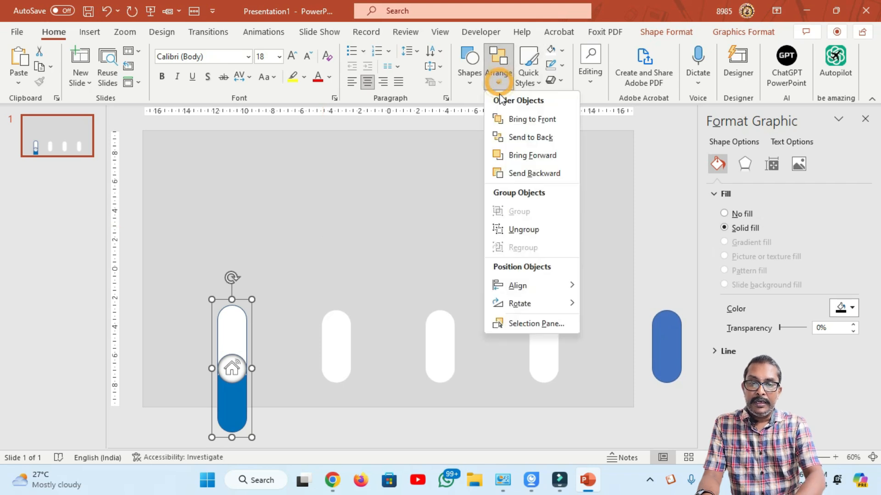
left_click(526, 134)
key("Down")
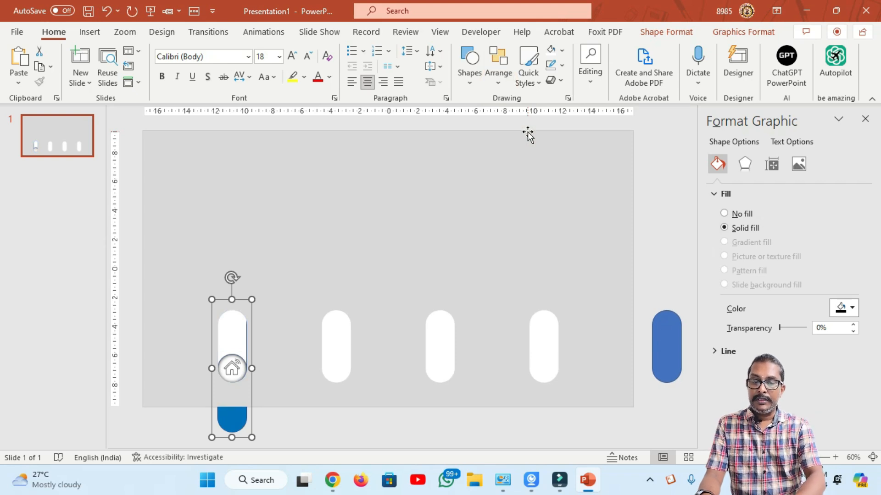
key("Right")
key("Right")
key("Left")
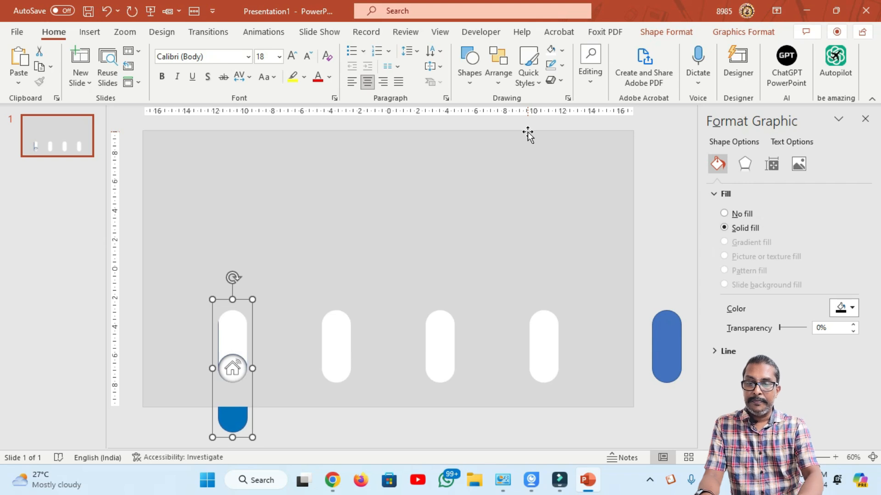
- Apply the upward-offset outer shadow preset to the grey background shape
left_click(295, 166)
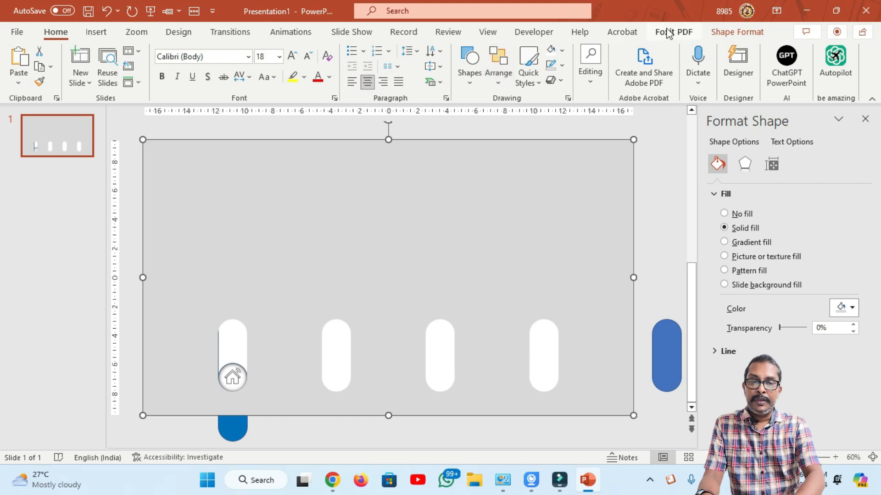
left_click(724, 34)
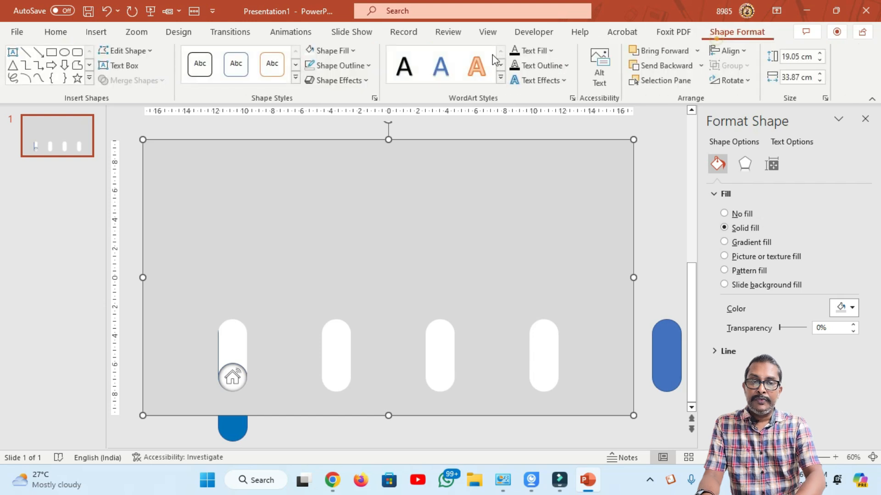
left_click(370, 81)
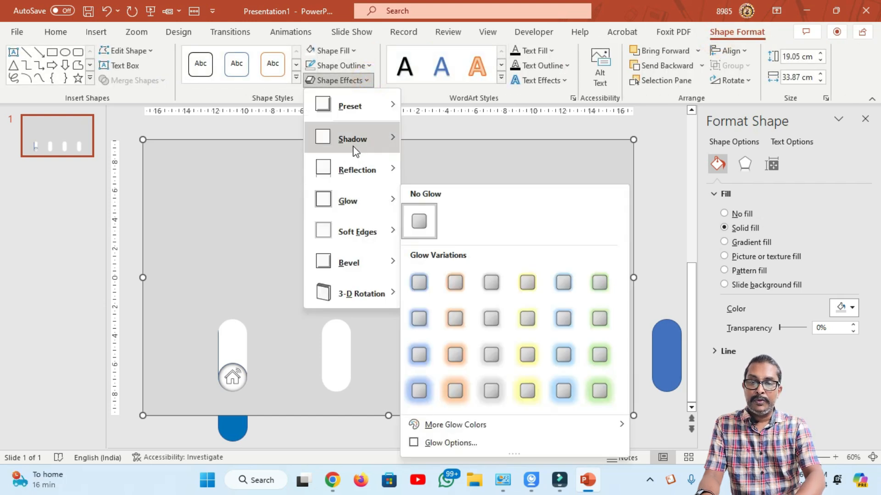
mouse_move(354, 149)
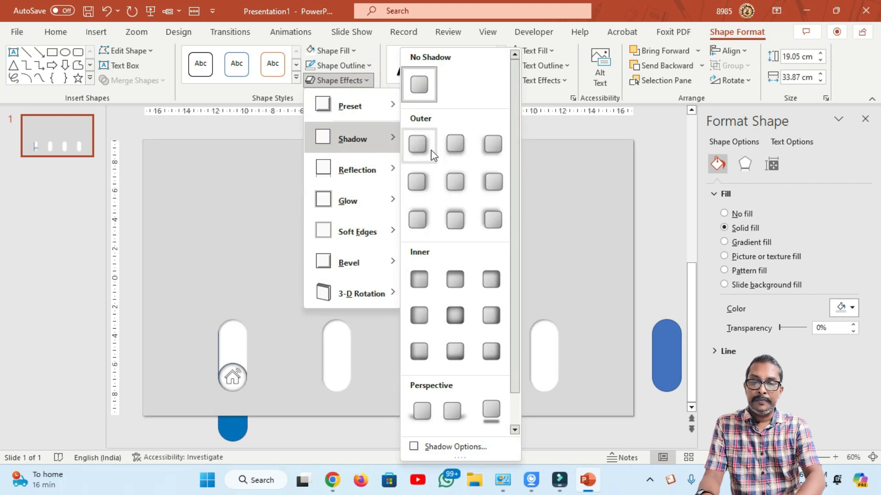
left_click(453, 216)
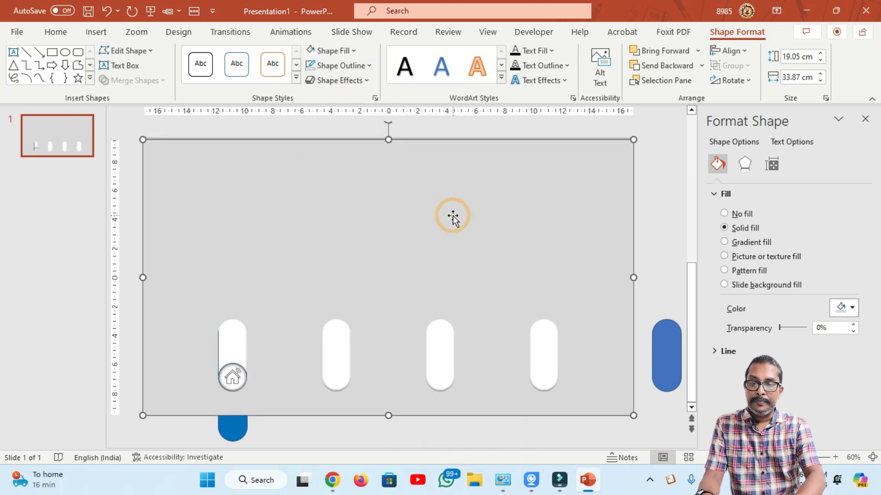
- Set the grey background's shadow angle to 80° and its distance to 5 pt
left_click(743, 166)
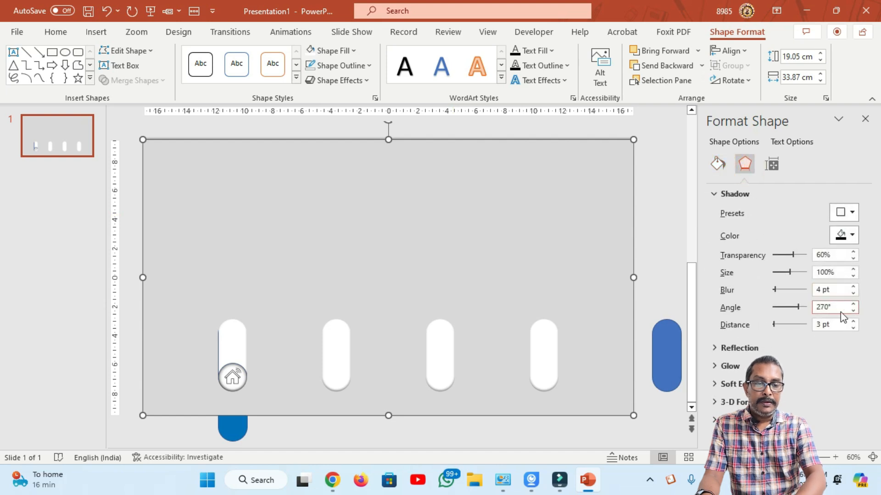
left_click(853, 311)
left_click(854, 311)
left_click(853, 311)
left_click(854, 311)
left_click(854, 311)
left_click(854, 311)
left_click(854, 311)
left_click(853, 311)
left_click(854, 311)
left_click(854, 310)
left_click(853, 311)
left_click(854, 311)
left_click(854, 311)
left_click(853, 322)
left_click(853, 321)
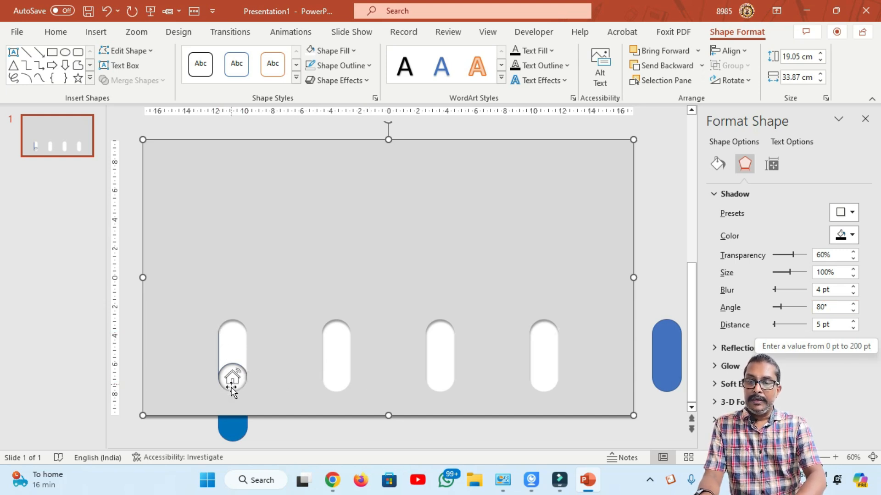
- Add an Up motion path animation to the slider group
left_click(230, 426)
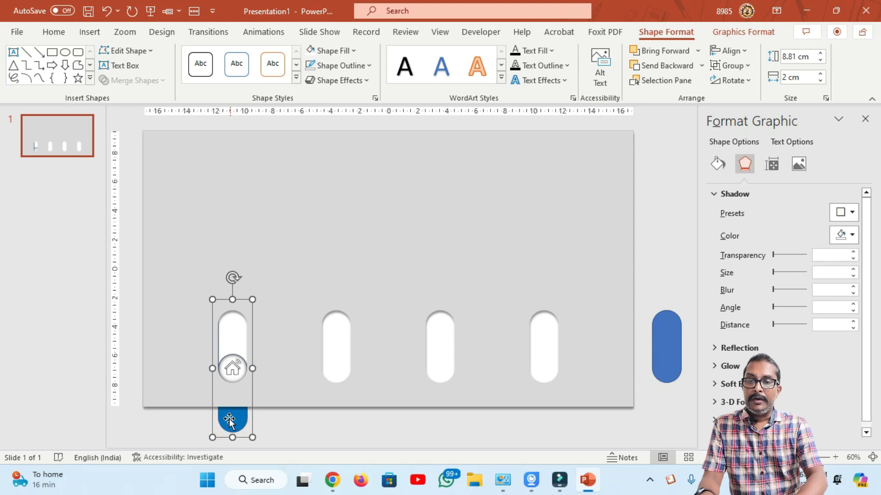
left_click(269, 33)
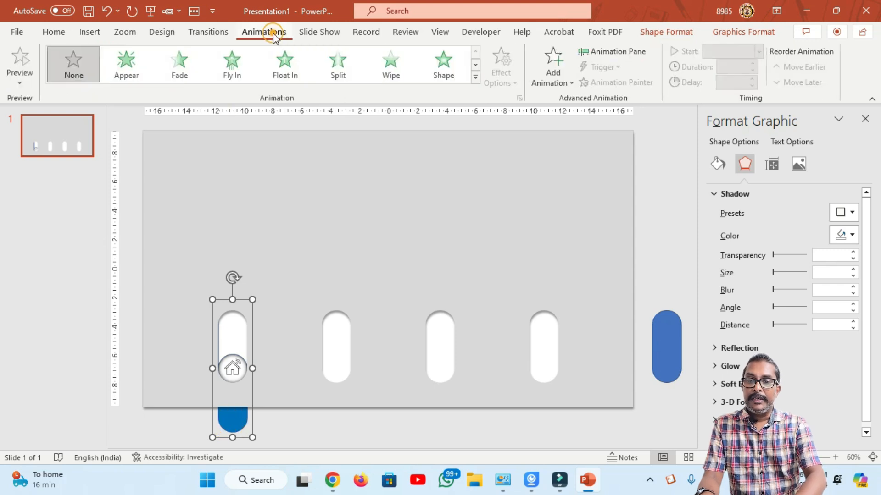
left_click(475, 77)
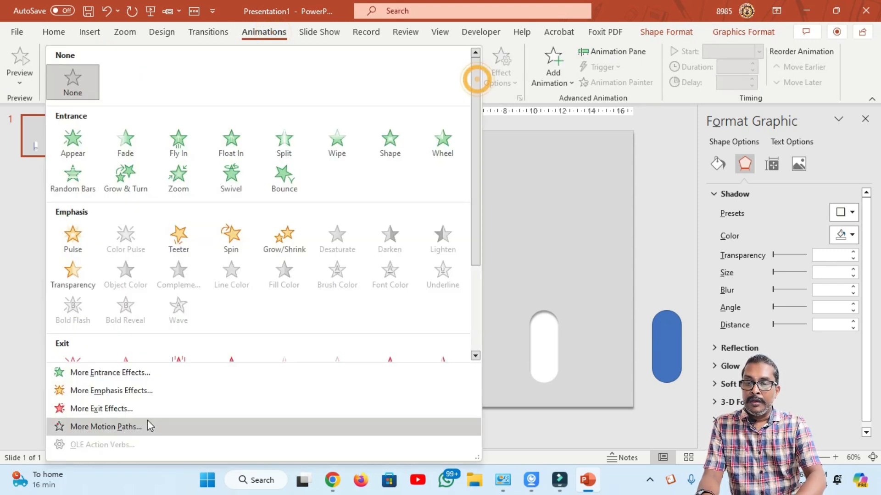
left_click(104, 428)
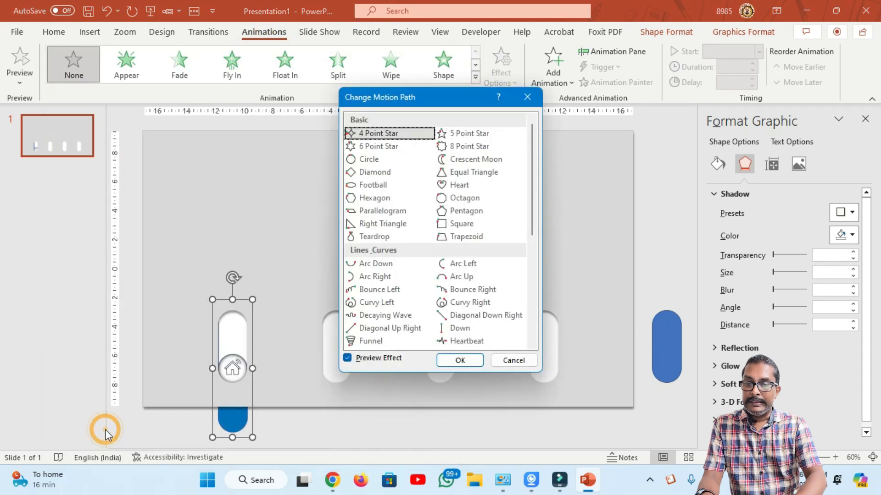
left_click(536, 335)
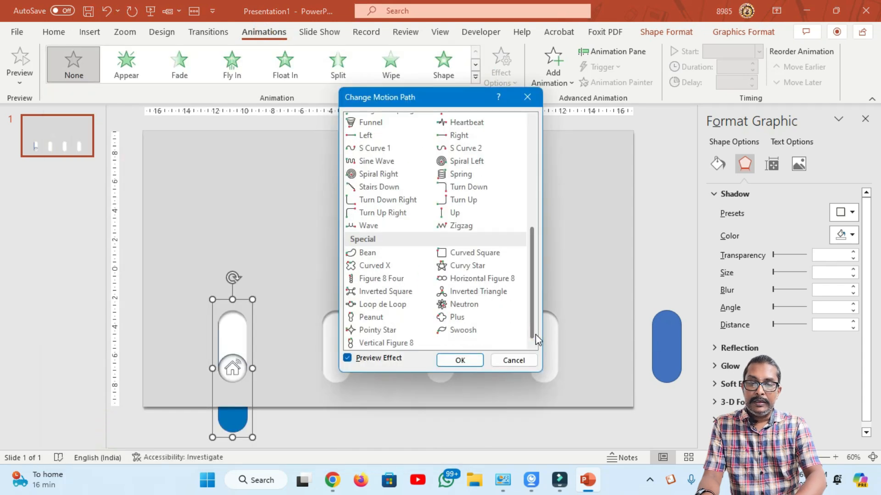
left_click(455, 213)
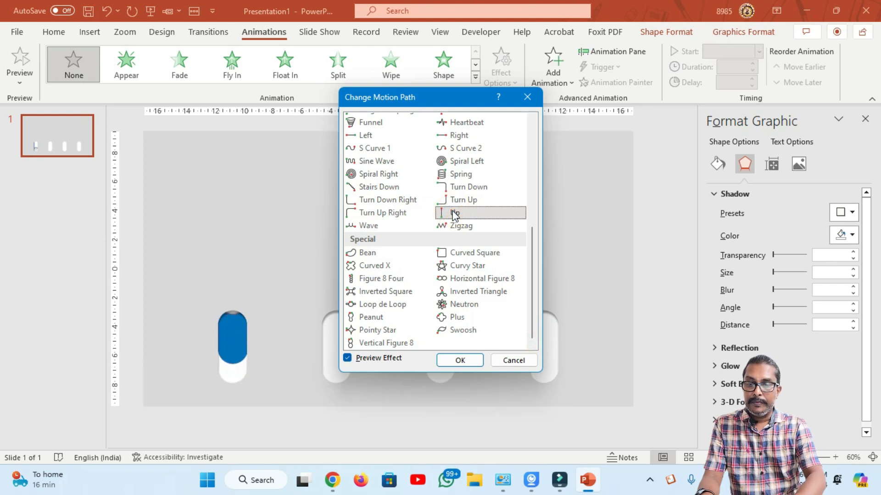
left_click(460, 361)
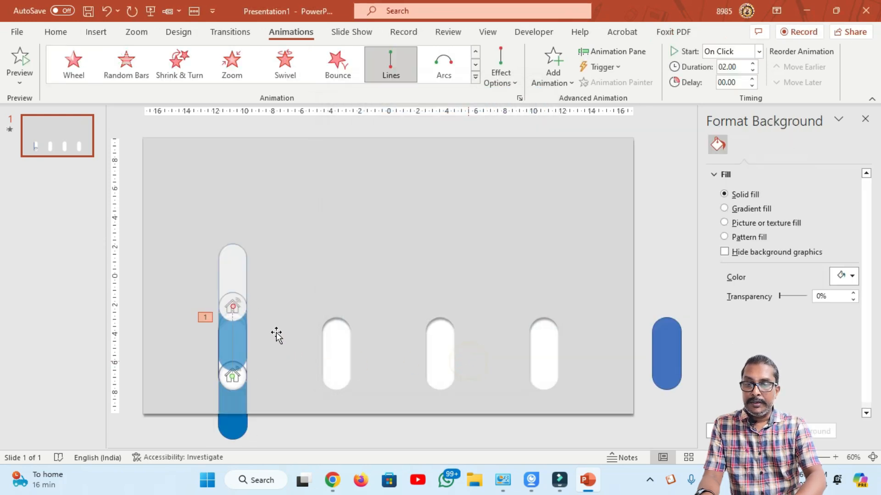
- Shorten the slider's upward motion path so it ends near the upper end of the first cutout, and select that animation
left_click_drag(232, 305, 232, 332)
left_click(301, 274)
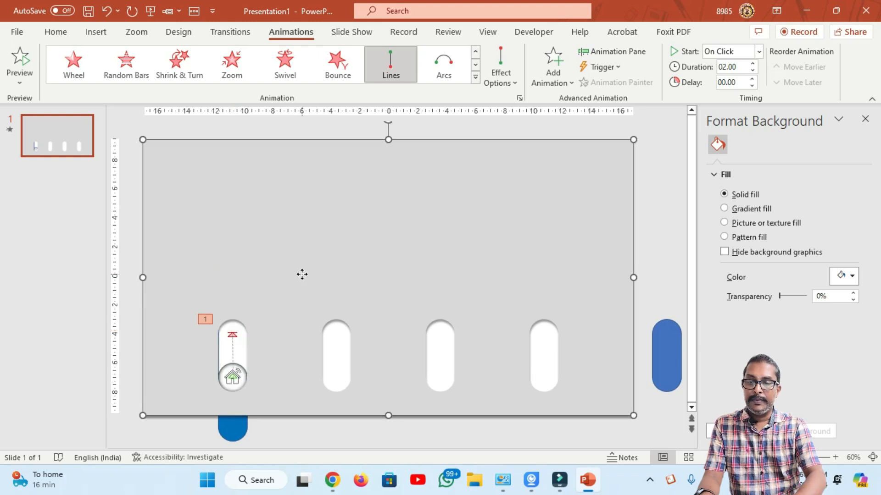
left_click(204, 320)
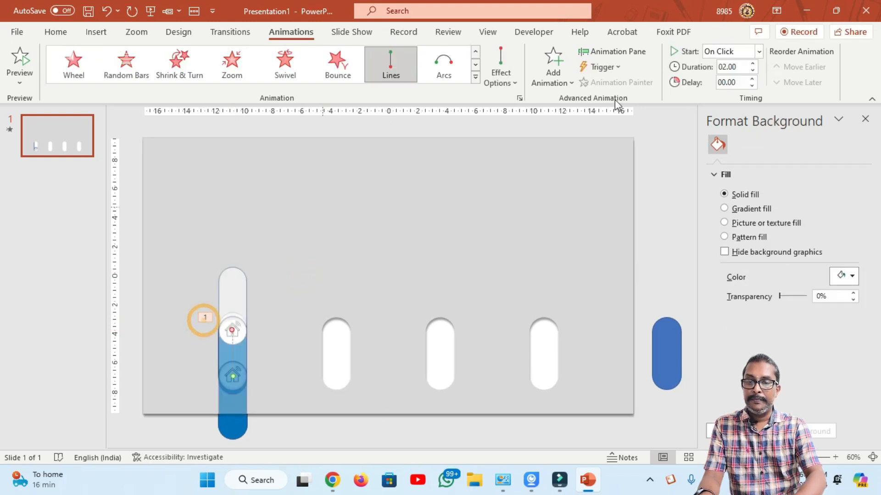